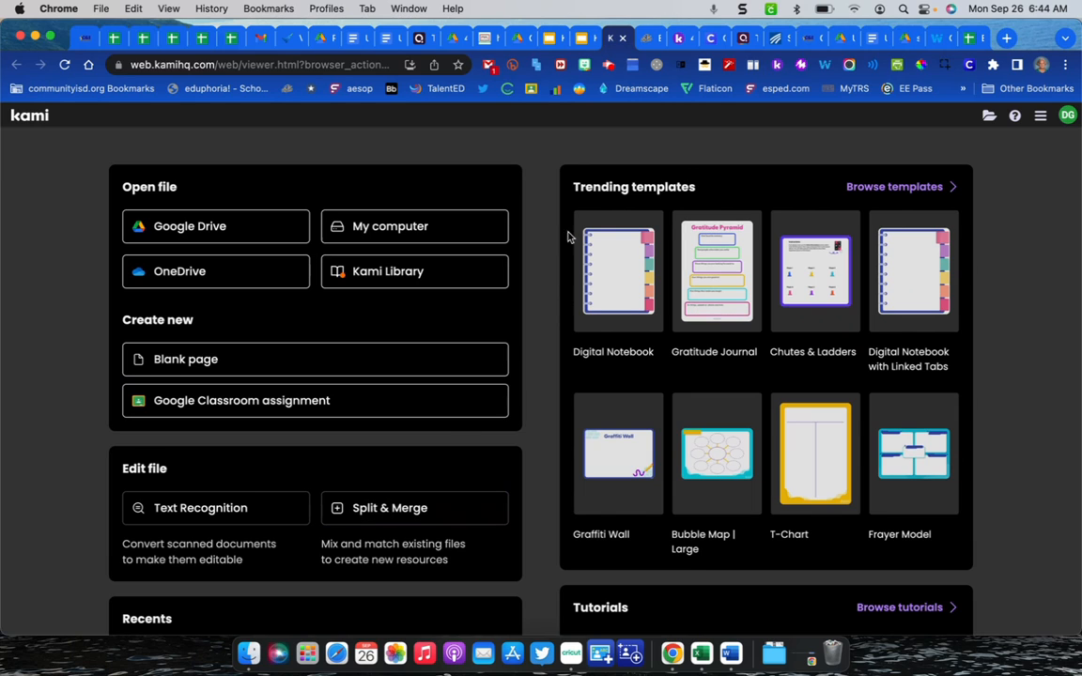
- Switch to the Canvas assignment editor, set the submission type to External Tool and choose Kami Google Drive Assignment as the tool
click(646, 39)
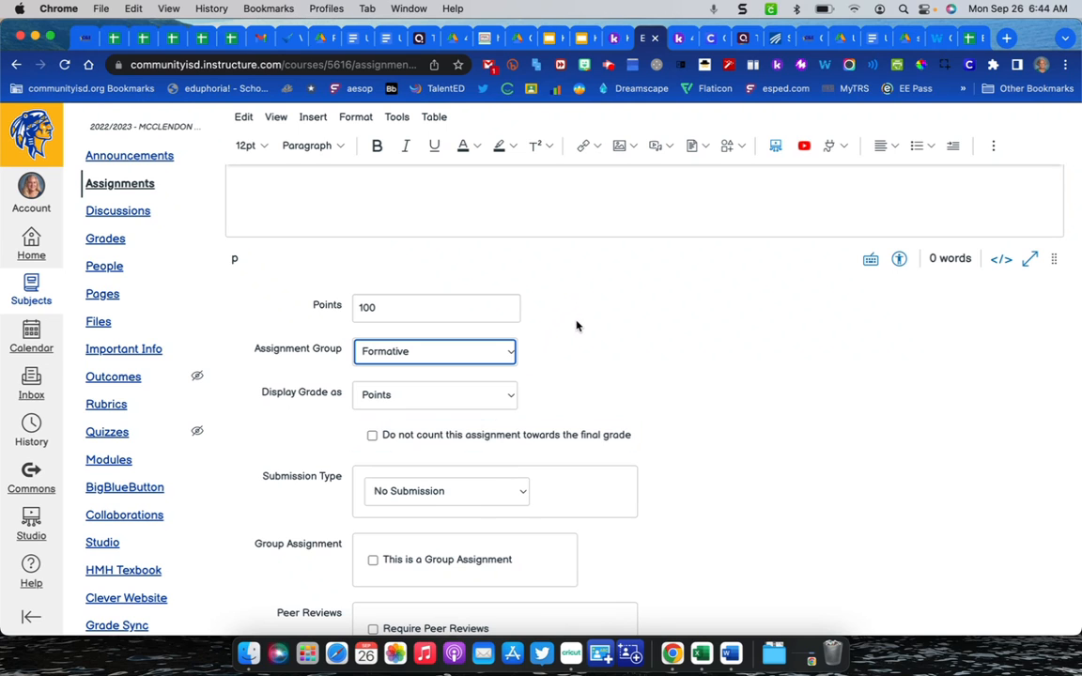
click(519, 491)
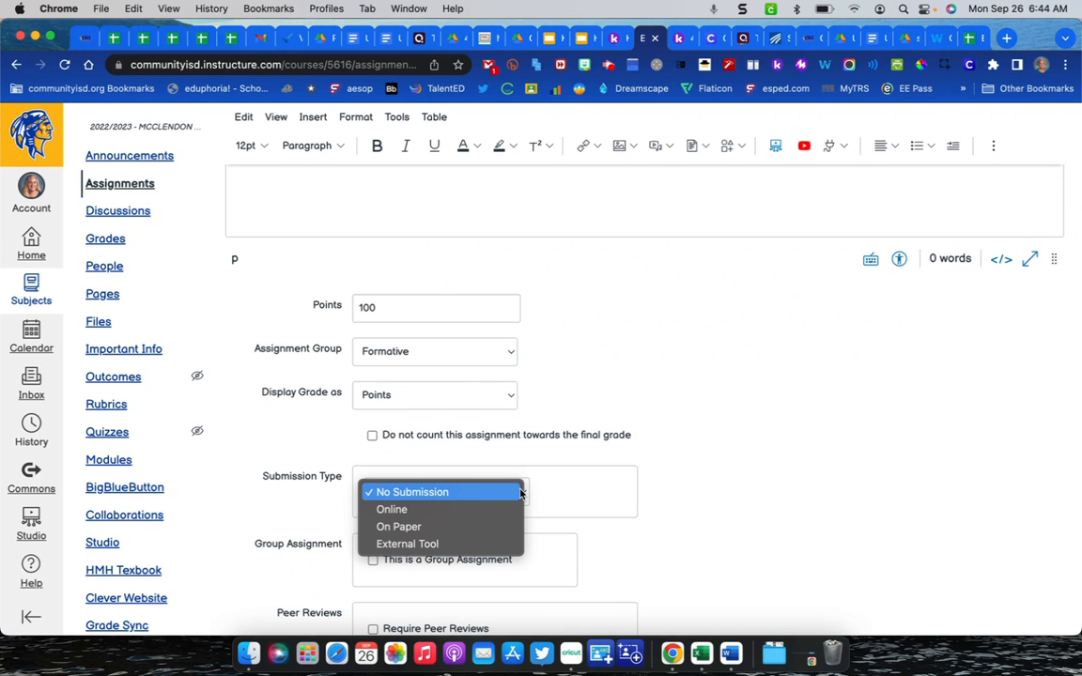
click(446, 544)
click(618, 582)
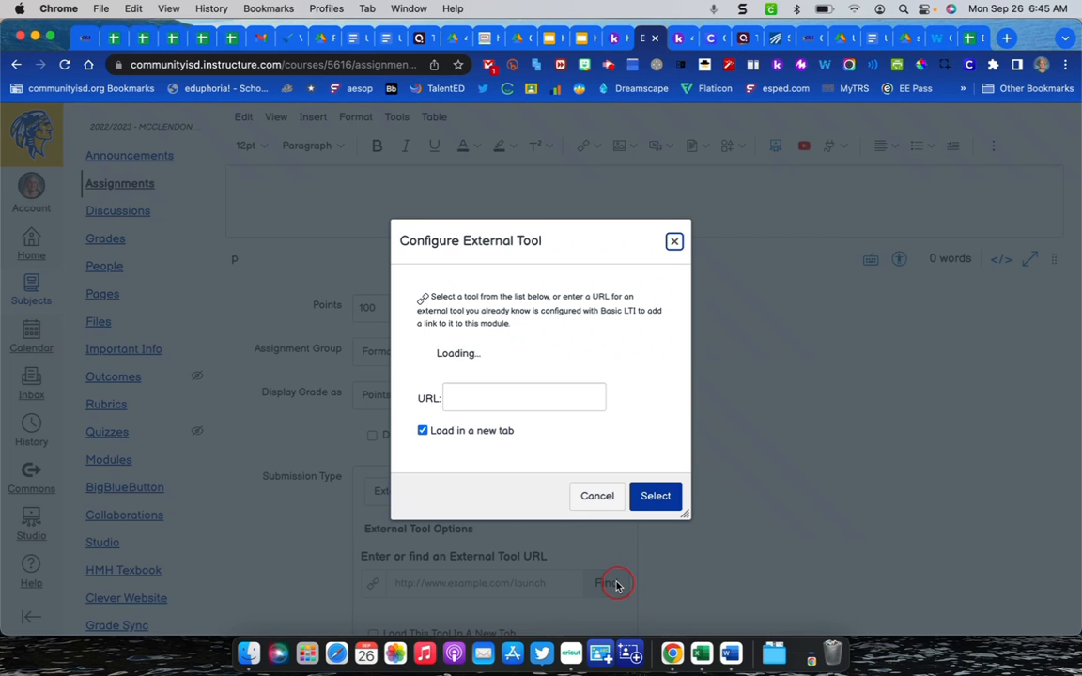
scroll(575, 448, down, 10)
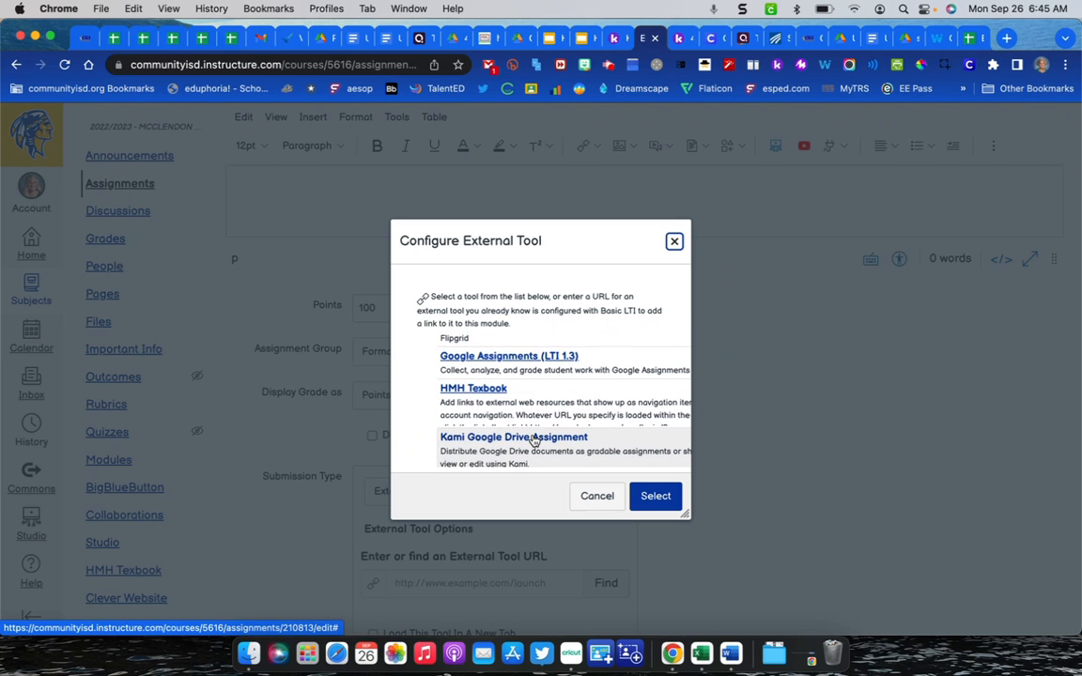
click(534, 439)
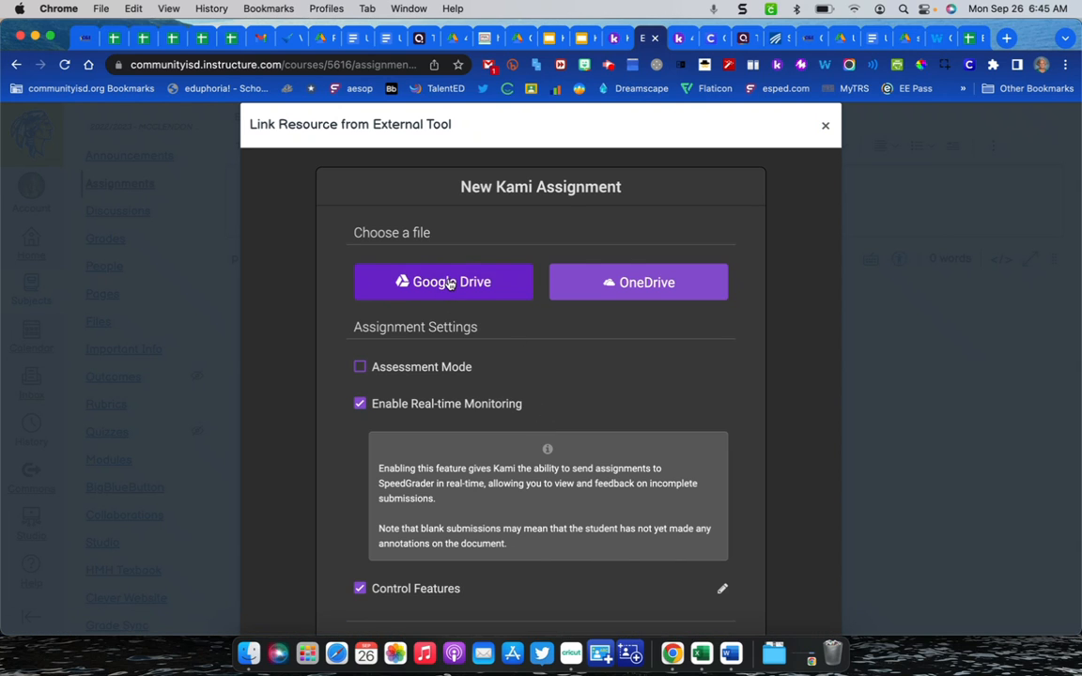
- Switch Assessment Mode on for the new Kami assignment to read its description, and switch it off again
click(361, 370)
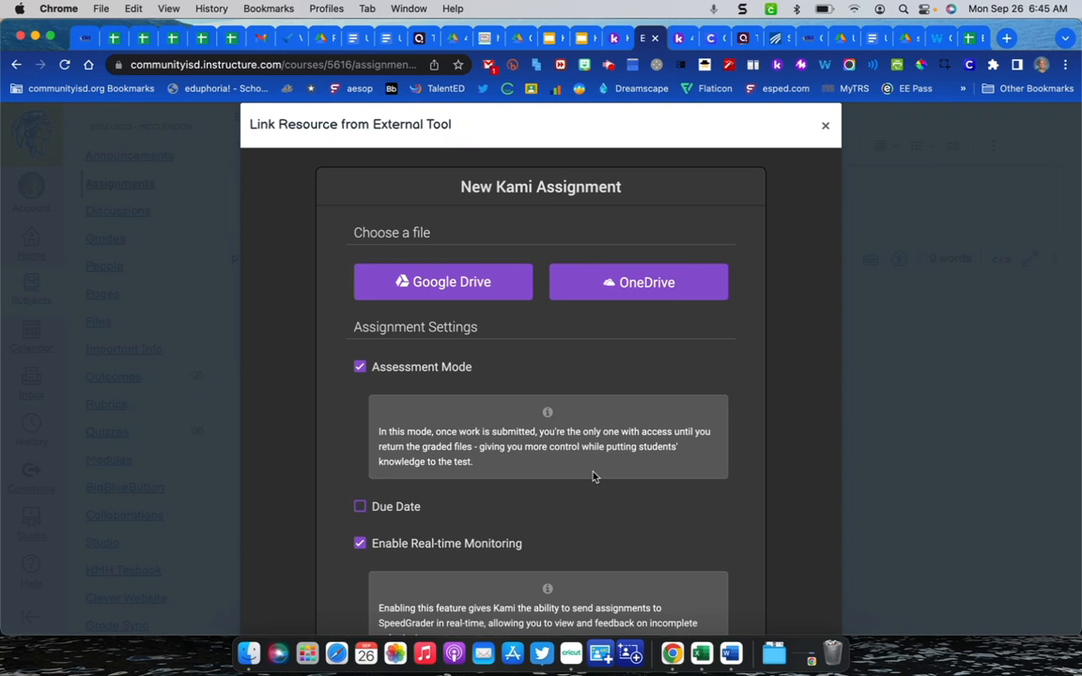
click(360, 367)
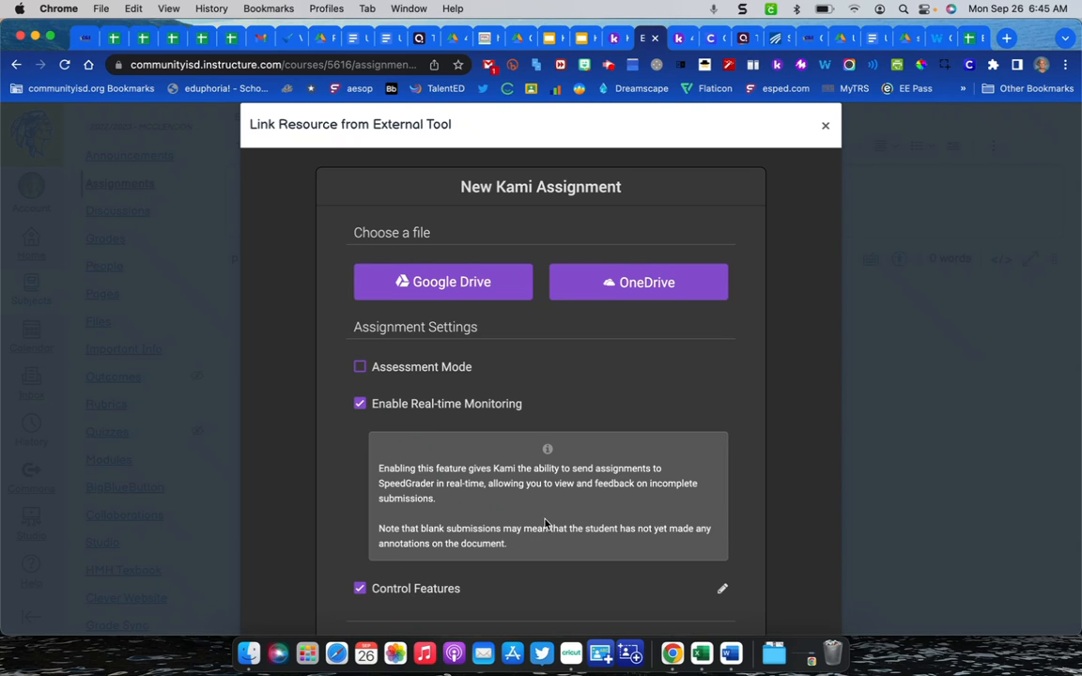
- Review the annotation tools and support features allowed in the Kami assignment's Feature Control and return to the assignment settings
scroll(526, 517, down, 3)
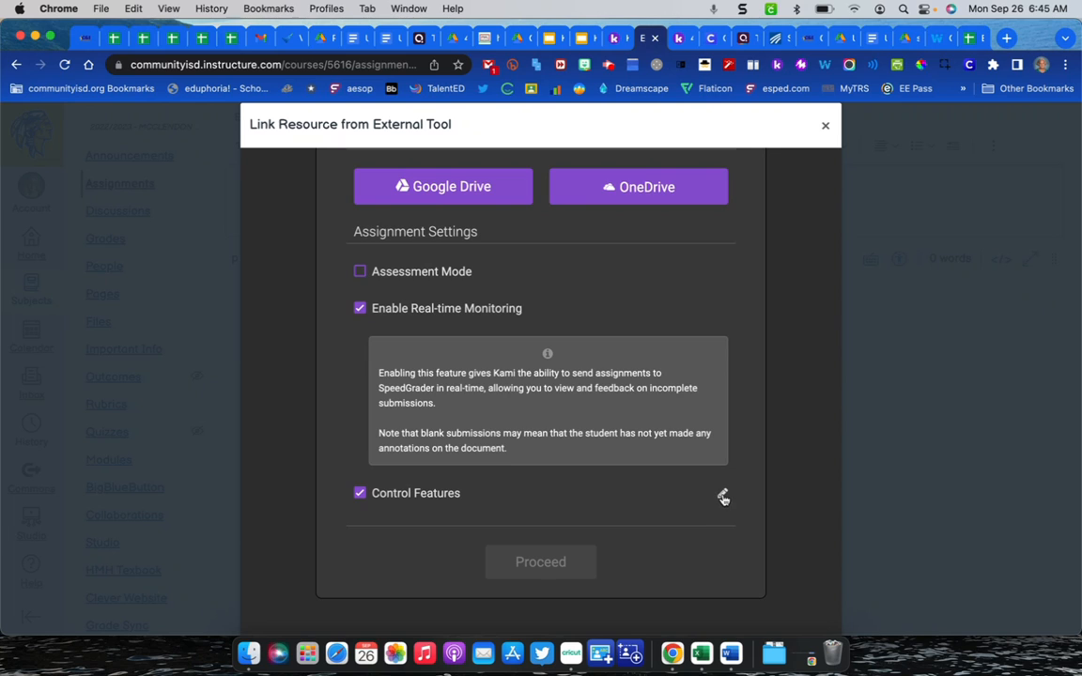
click(723, 498)
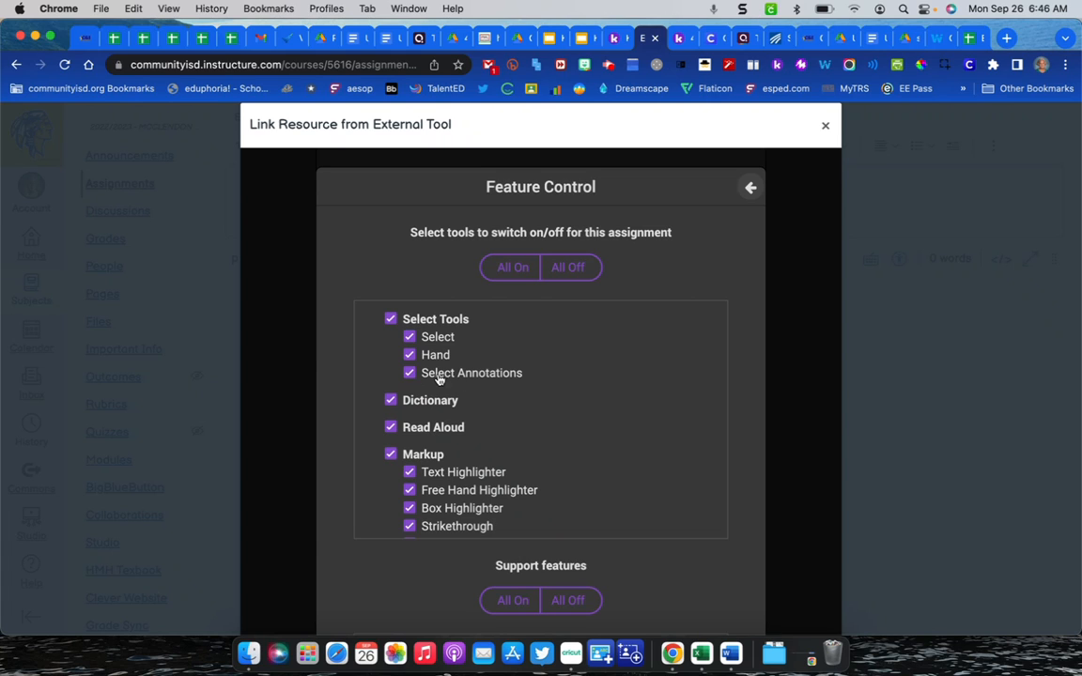
scroll(570, 425, down, 5)
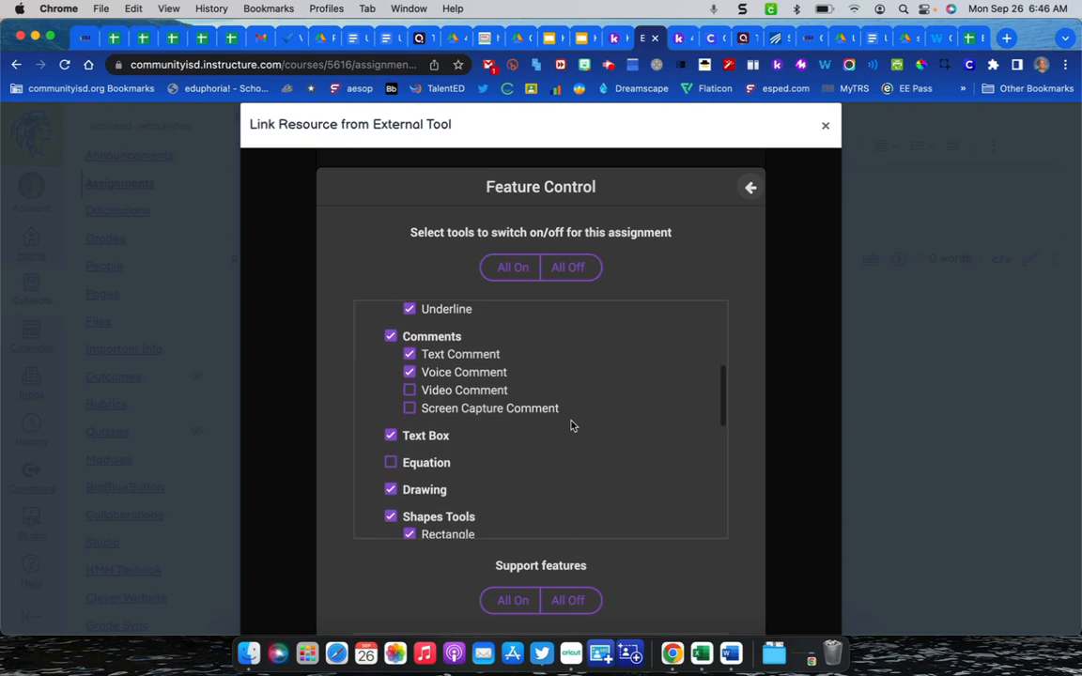
scroll(570, 426, down, 8)
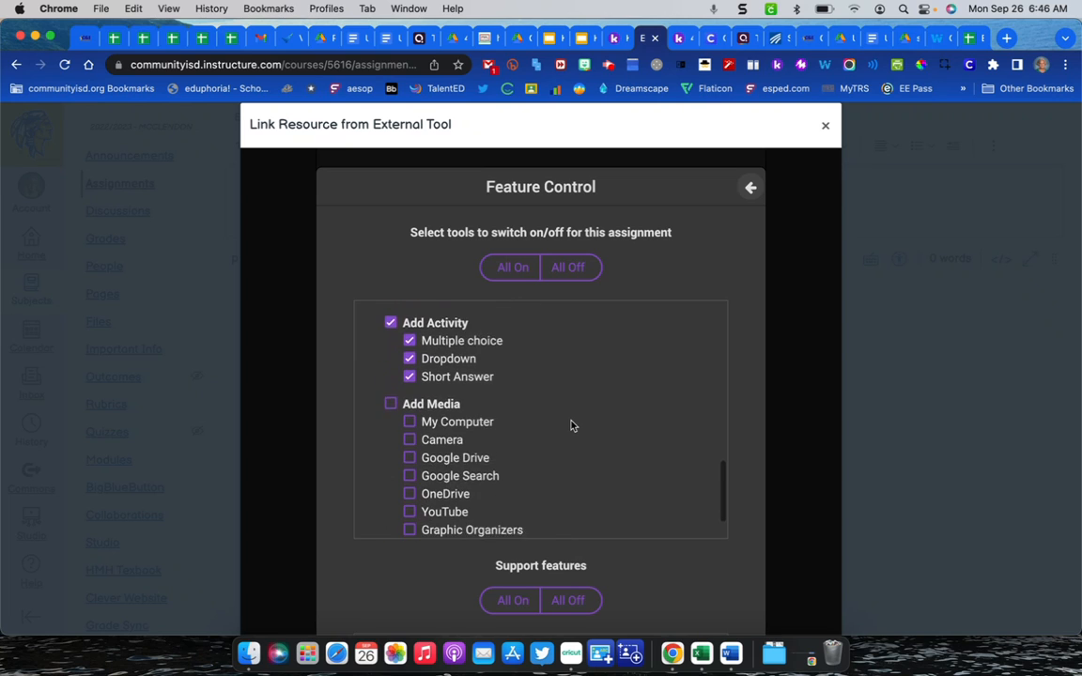
scroll(570, 426, down, 1)
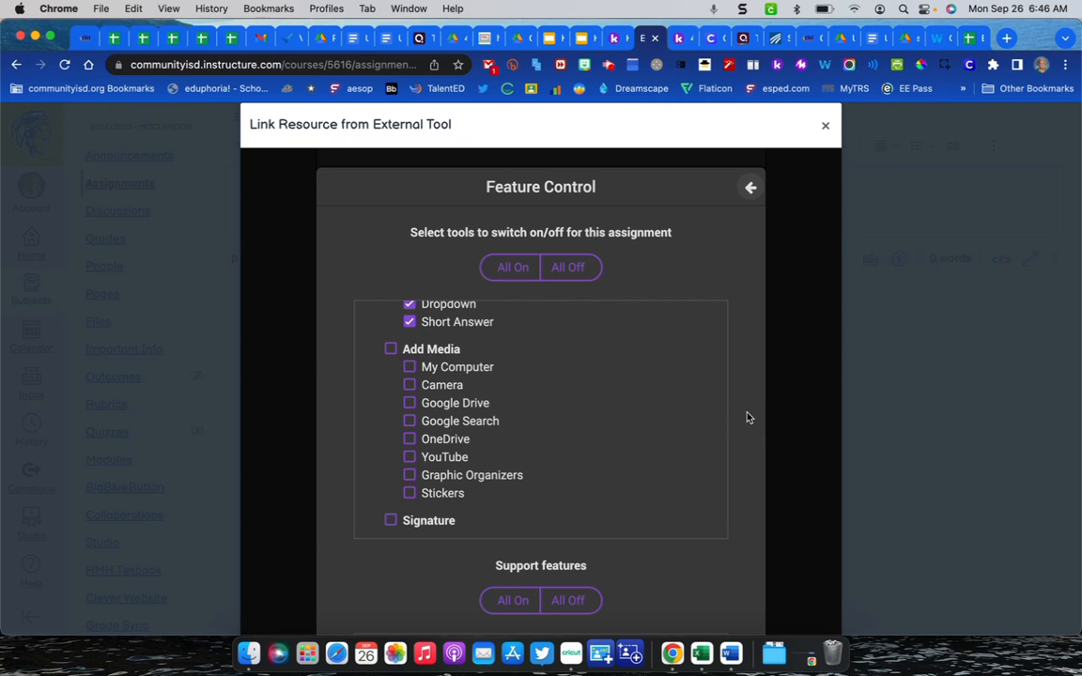
scroll(747, 428, down, 5)
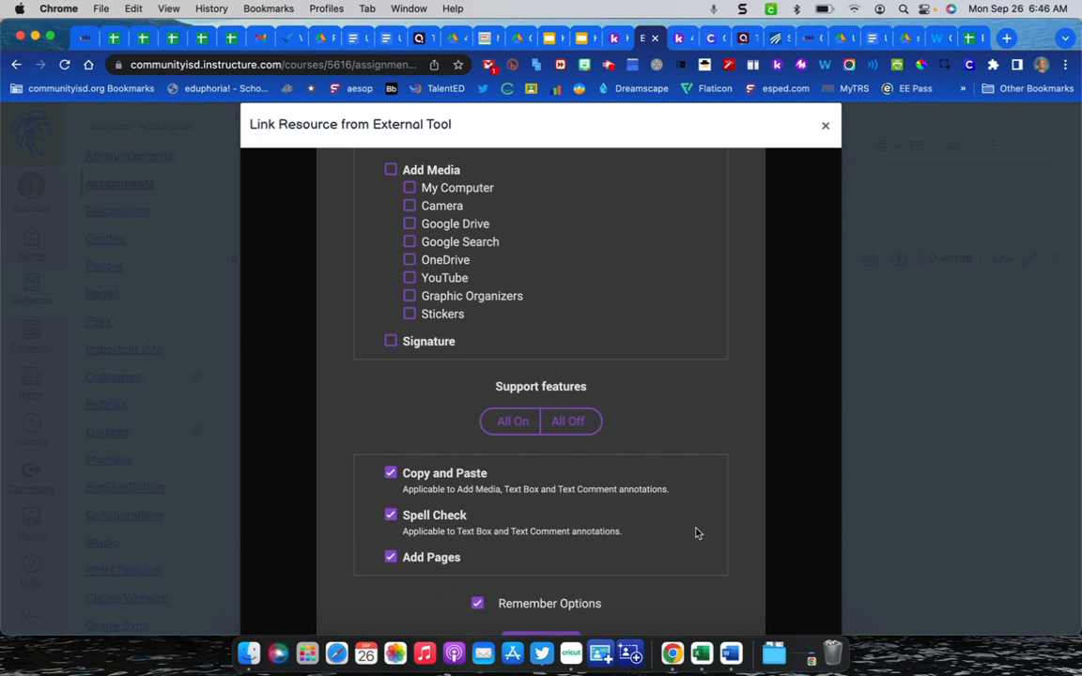
scroll(695, 533, down, 2)
click(552, 573)
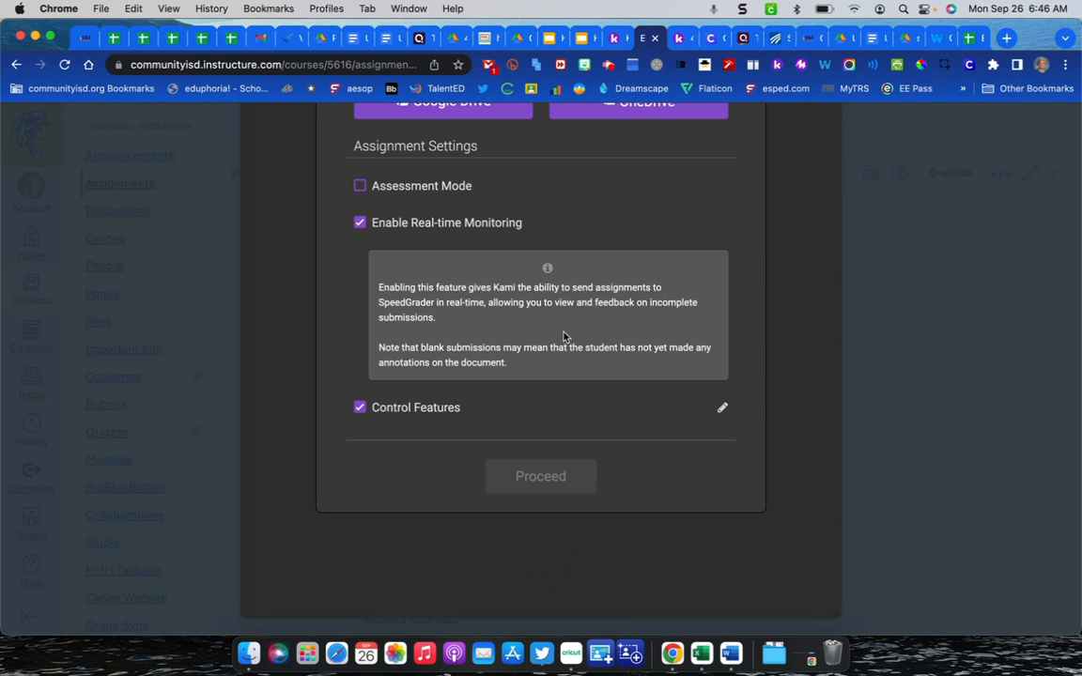
- Choose Google Drive as the Kami assignment's file source and sort the Drive contents by name
scroll(563, 336, up, 3)
click(435, 204)
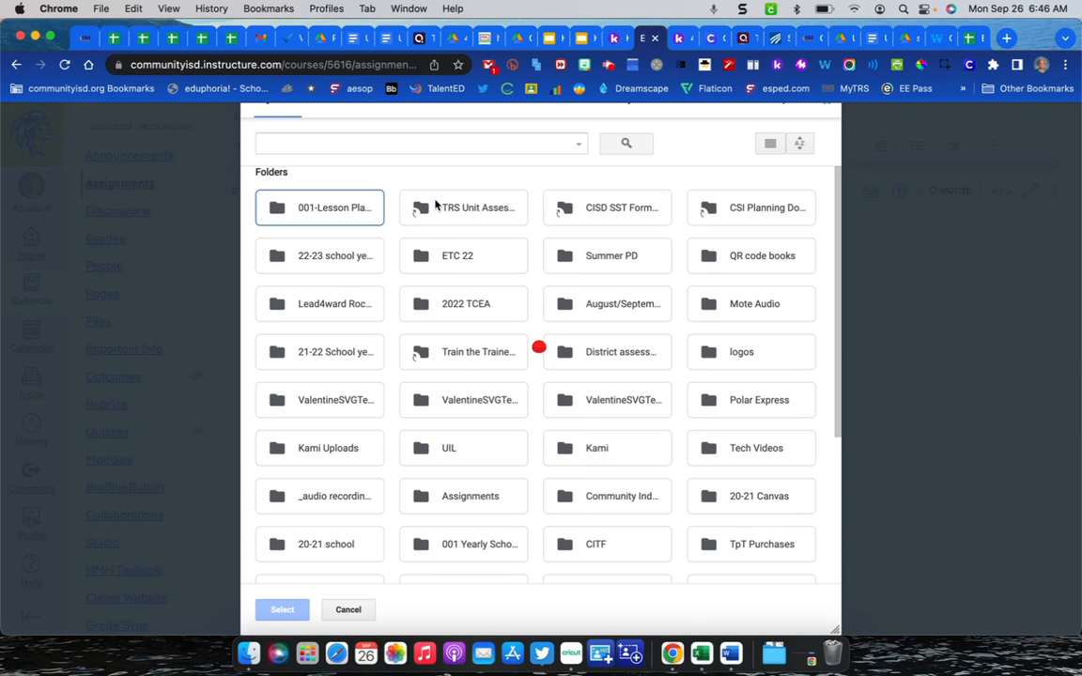
click(799, 144)
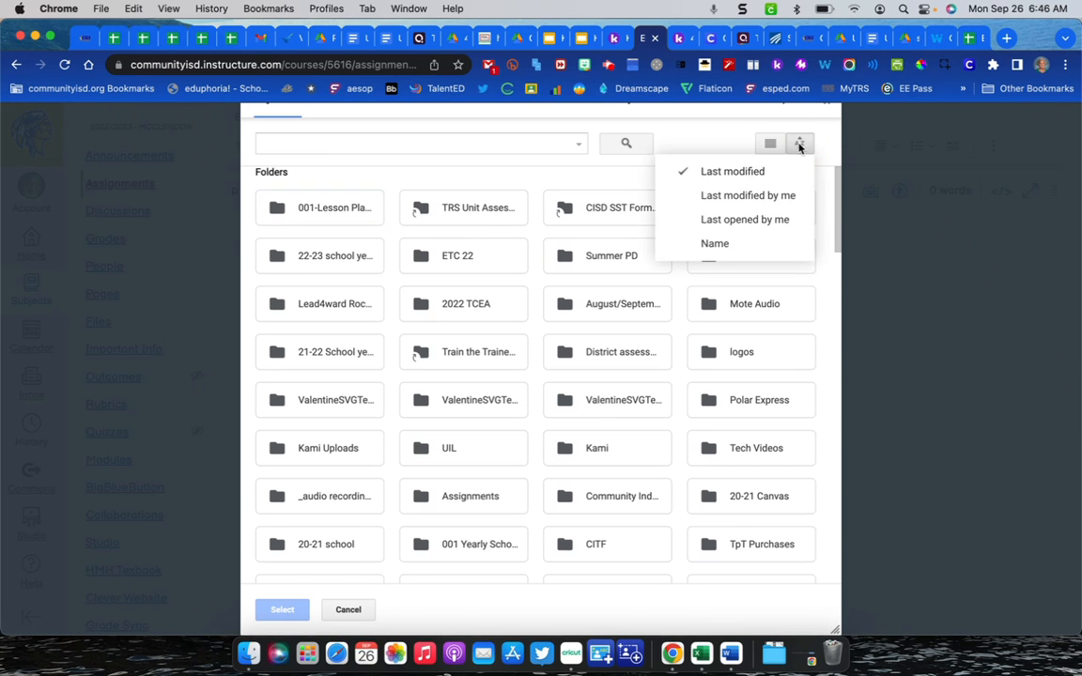
click(736, 245)
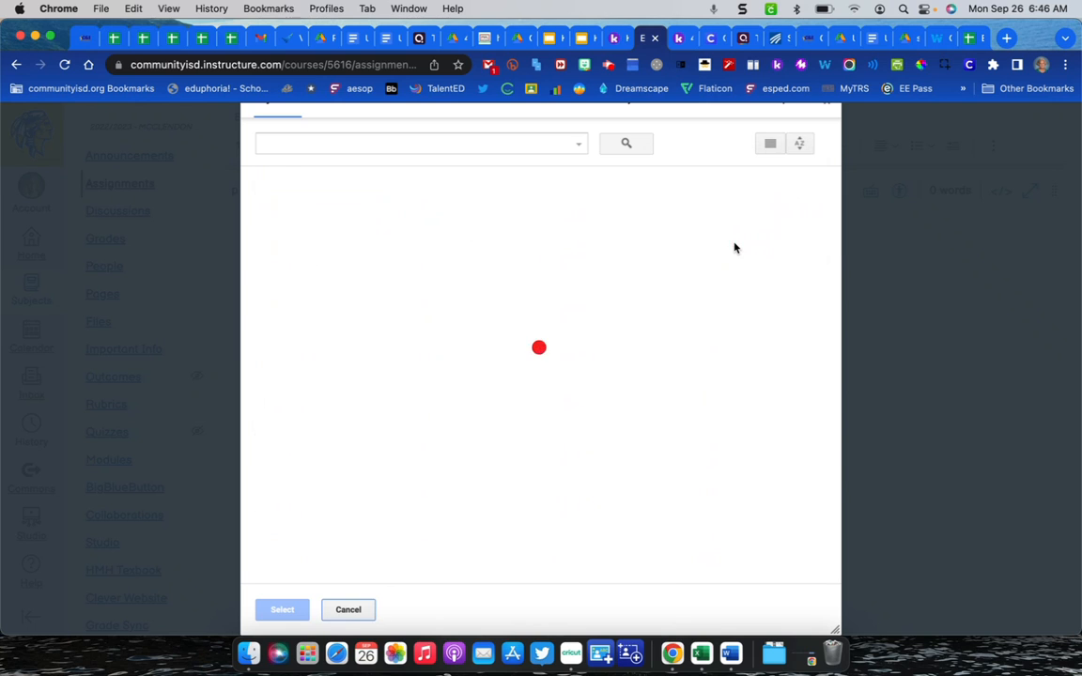
- Open the September folder inside My Drive > 22-23 school year > Bellringers > Reading
scroll(628, 287, up, 2)
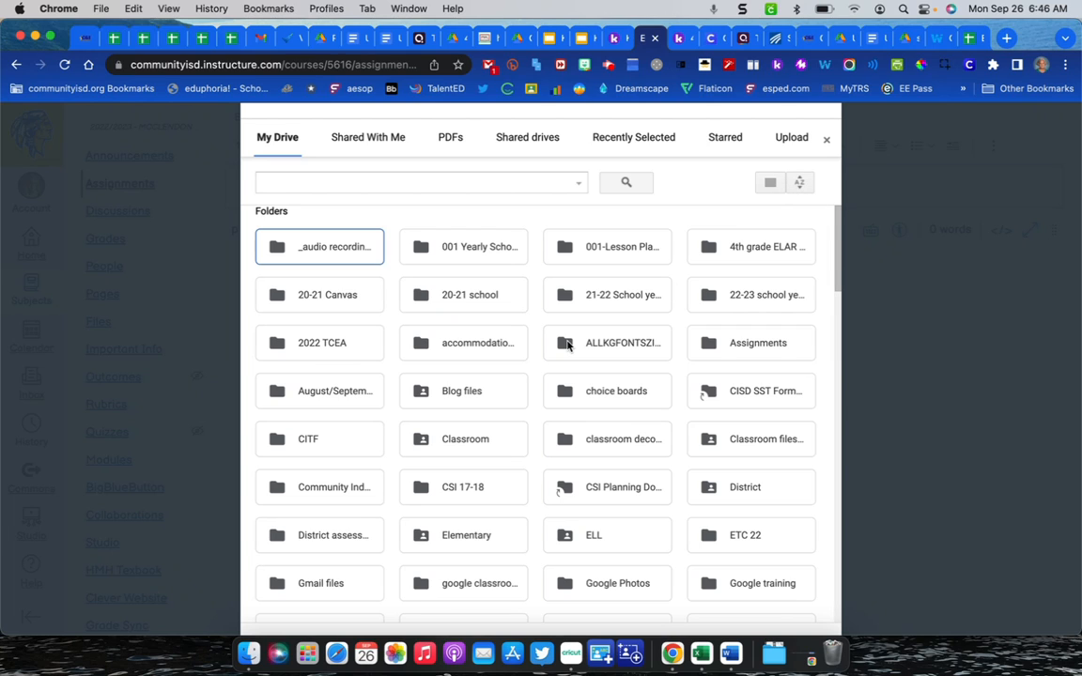
click(742, 295)
double_click(748, 295)
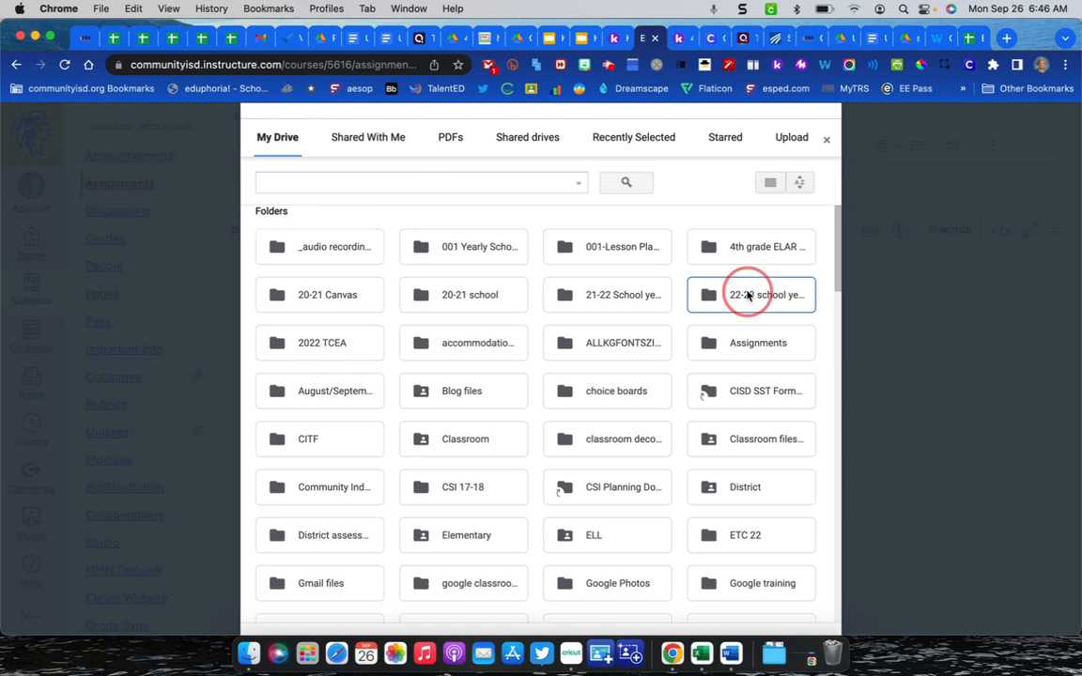
click(326, 310)
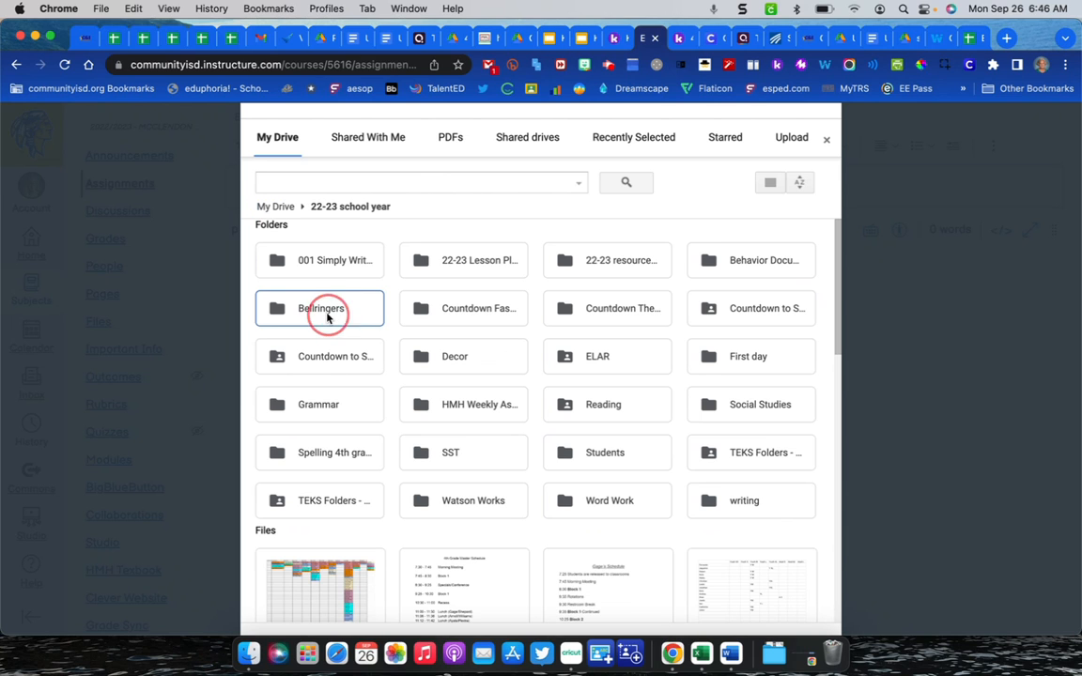
double_click(327, 317)
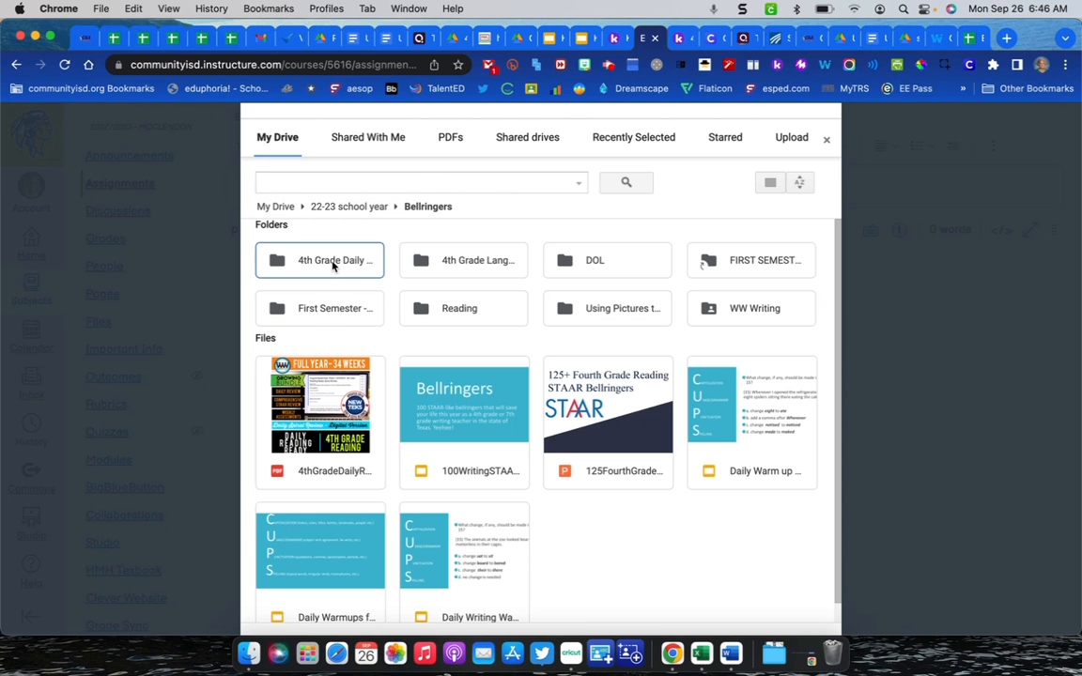
double_click(433, 306)
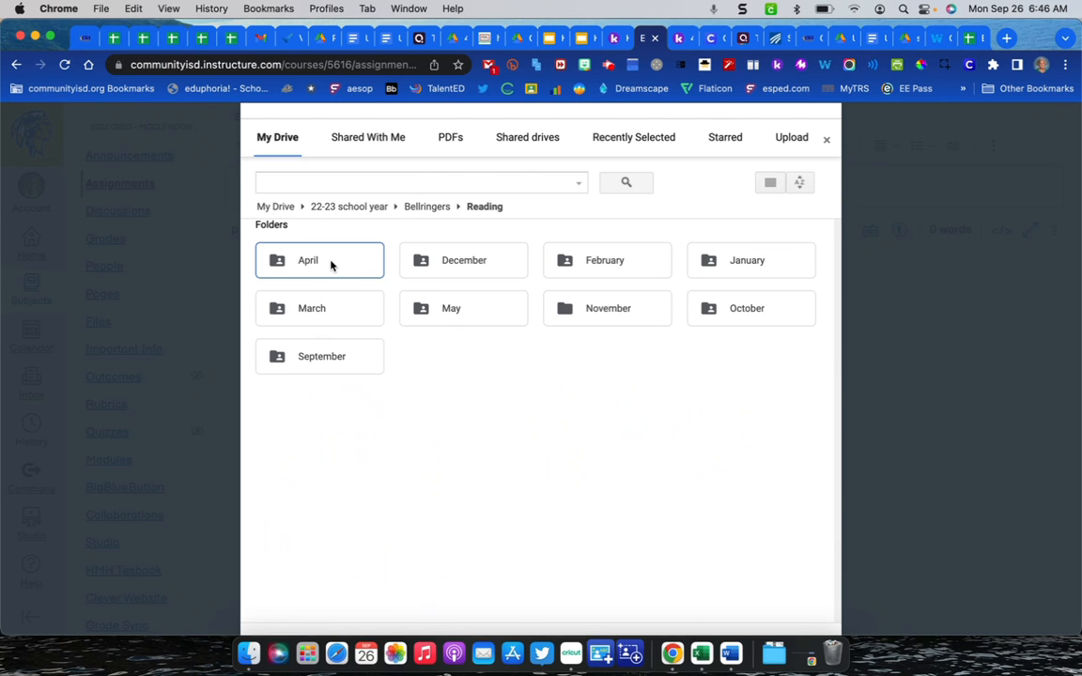
double_click(336, 356)
- Select 1.1.pdf as the Kami assignment file and link it to the Canvas assignment
click(338, 307)
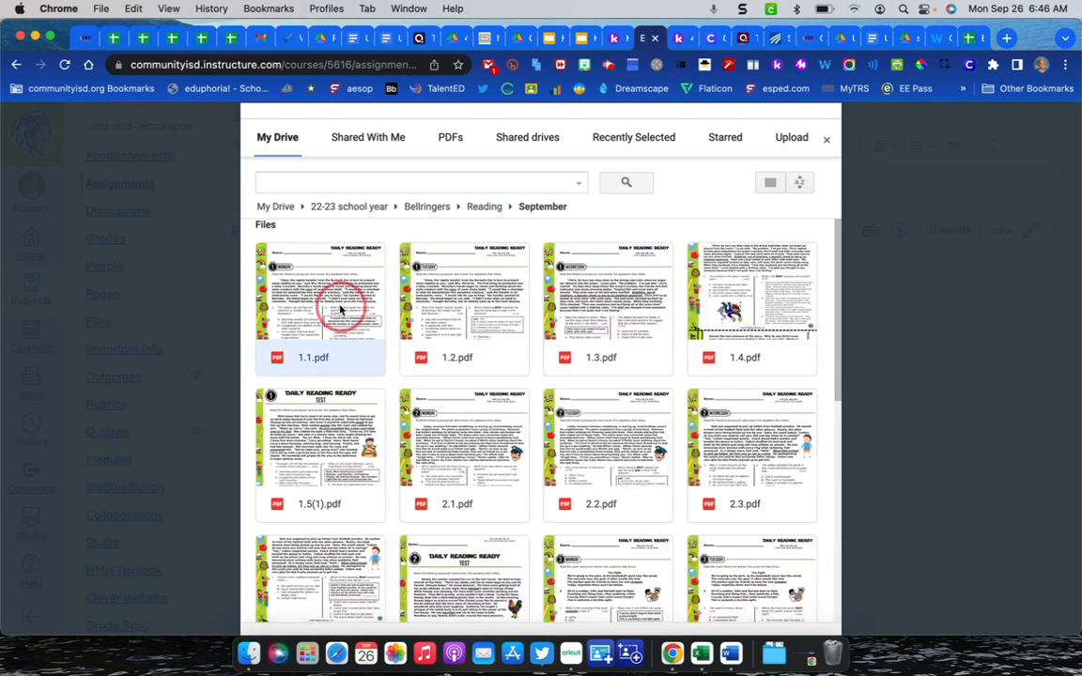
scroll(887, 403, down, 5)
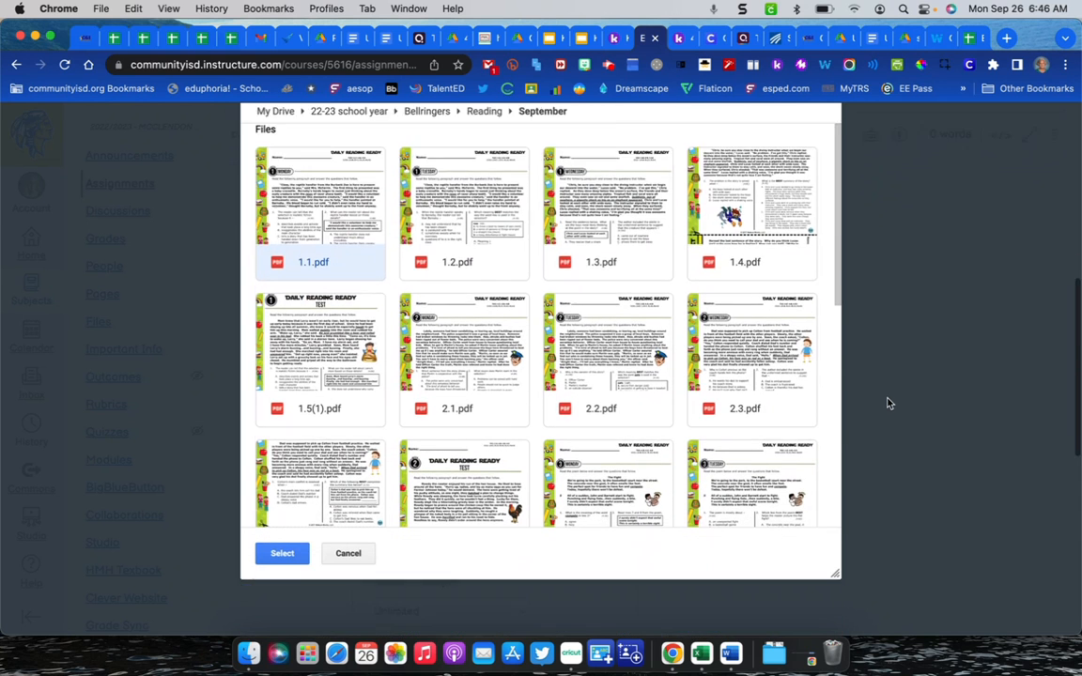
click(285, 346)
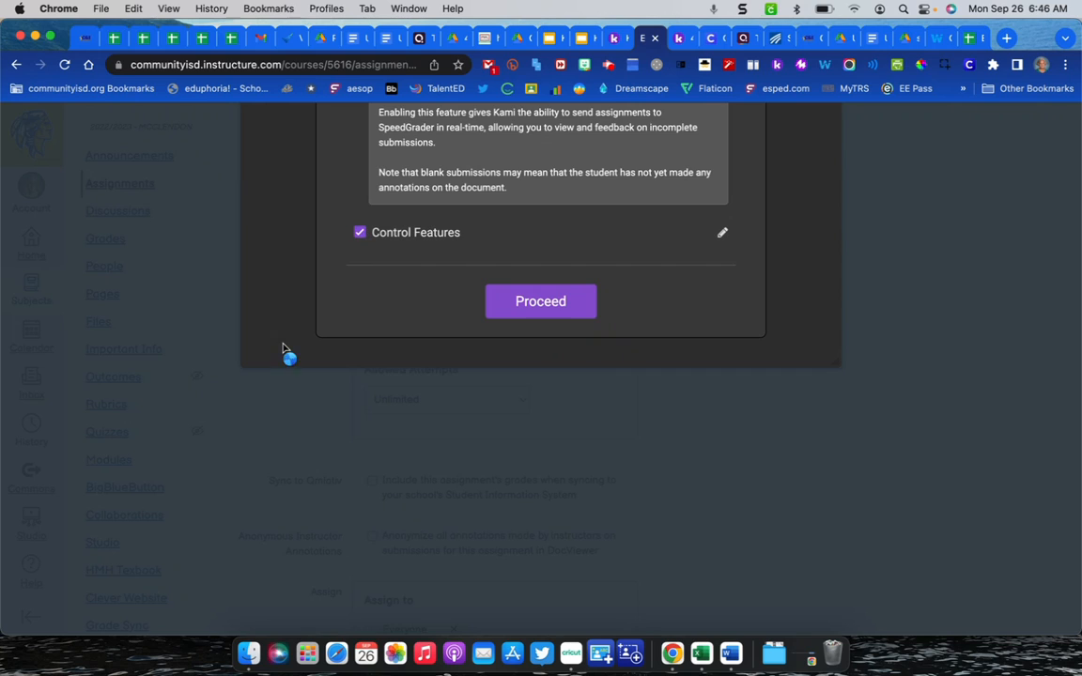
click(552, 303)
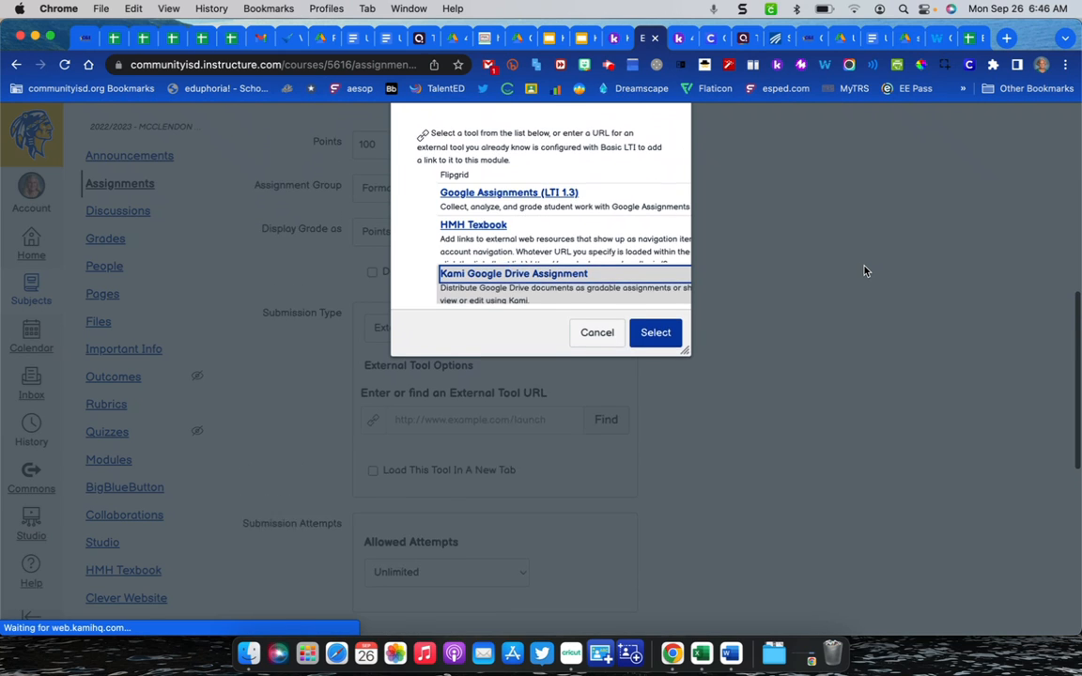
click(655, 332)
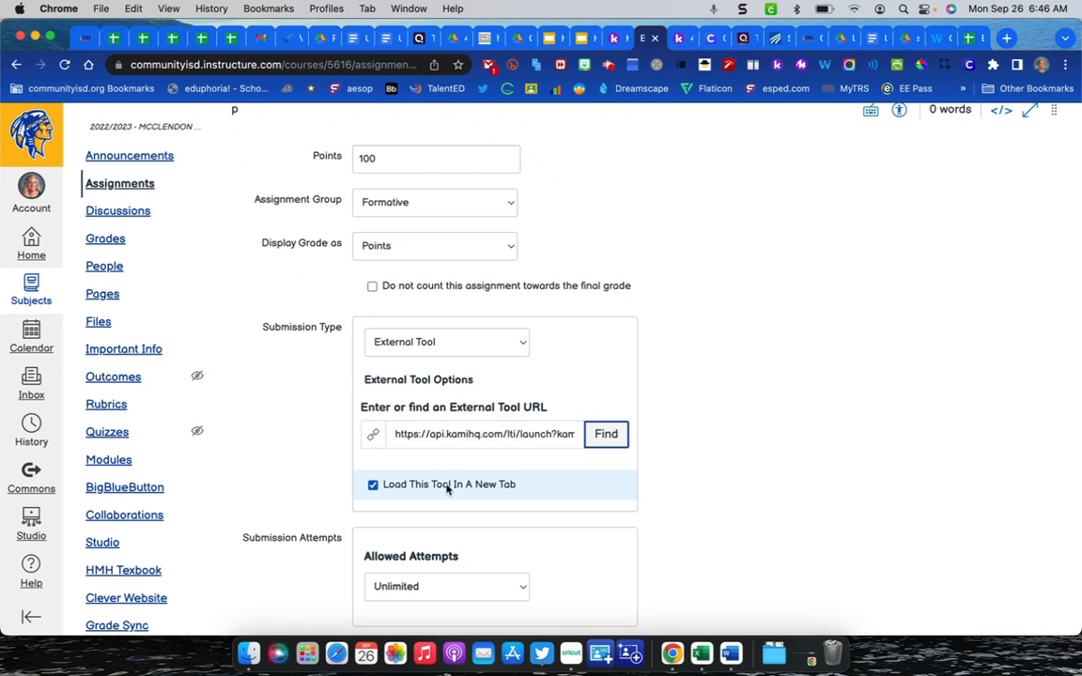
- Include the assignment's grades in the Qmlativ sync and set its due date to Sep 30, 2022
scroll(693, 502, down, 5)
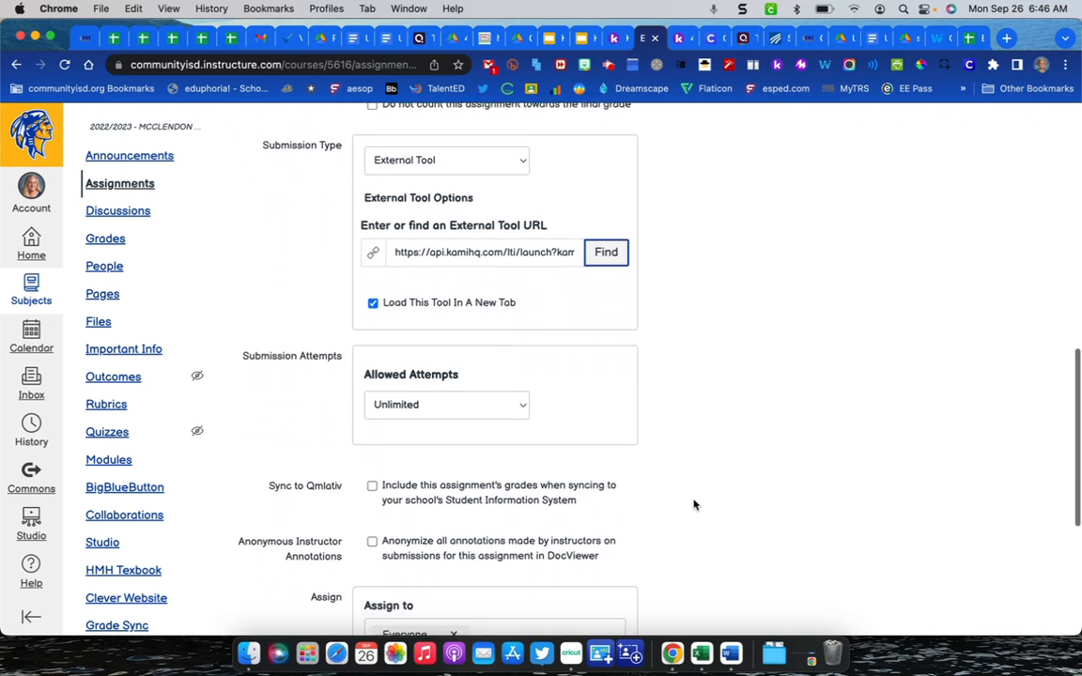
click(379, 386)
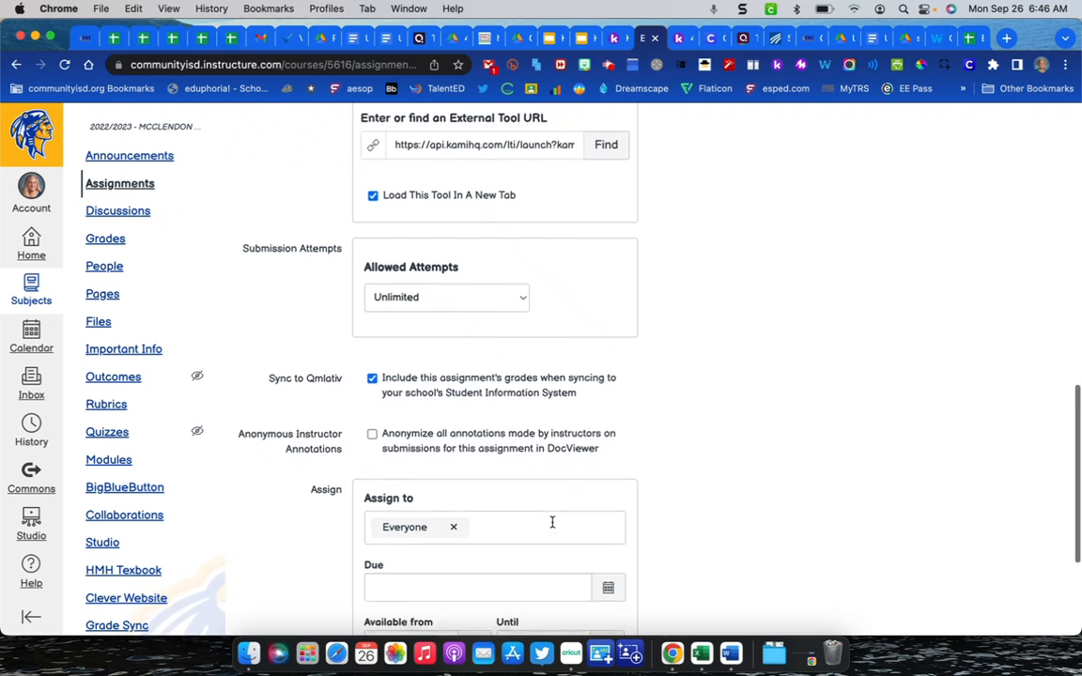
scroll(550, 521, down, 1)
click(611, 519)
click(507, 461)
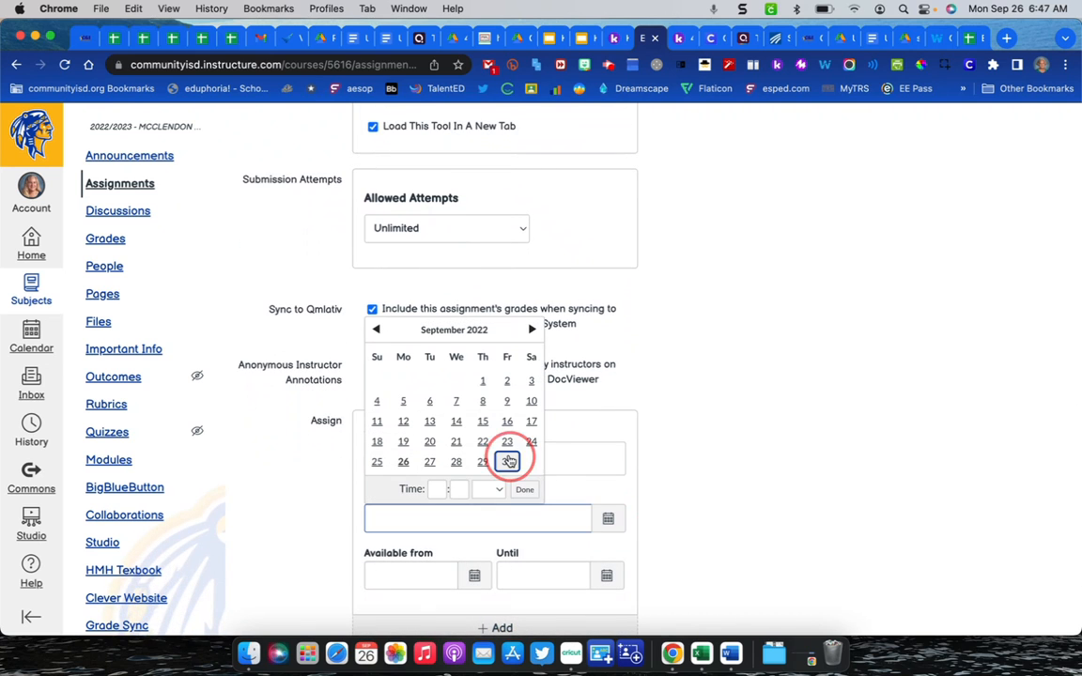
- Set the Available from date to Sep 30, 2022, and save and publish the assignment
click(475, 577)
click(507, 518)
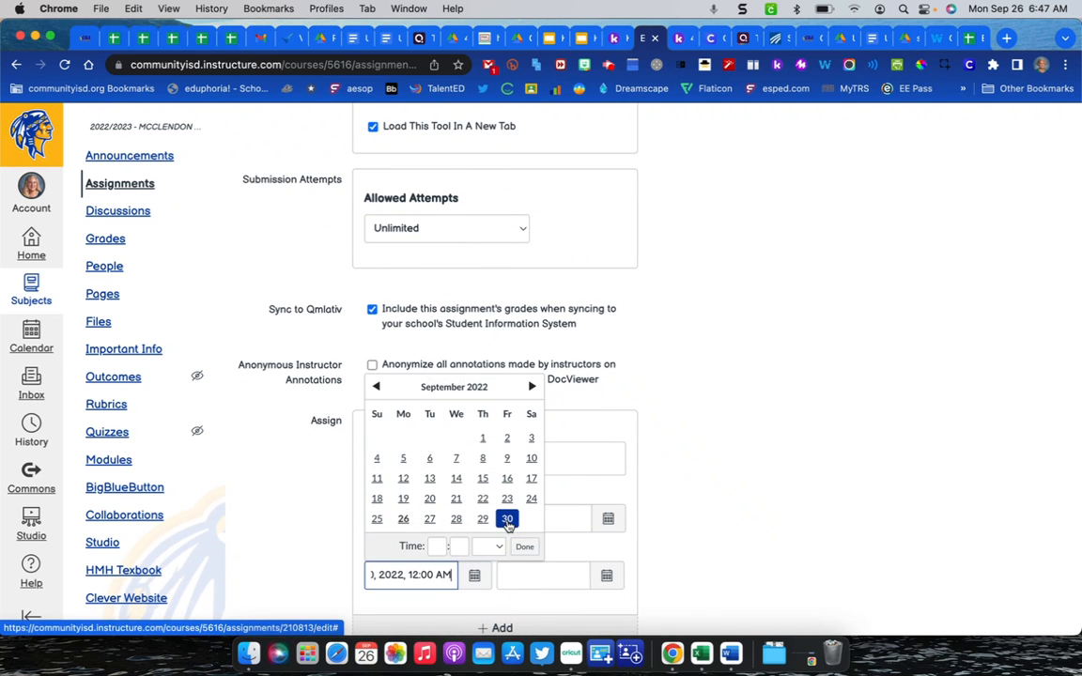
scroll(800, 449, down, 1)
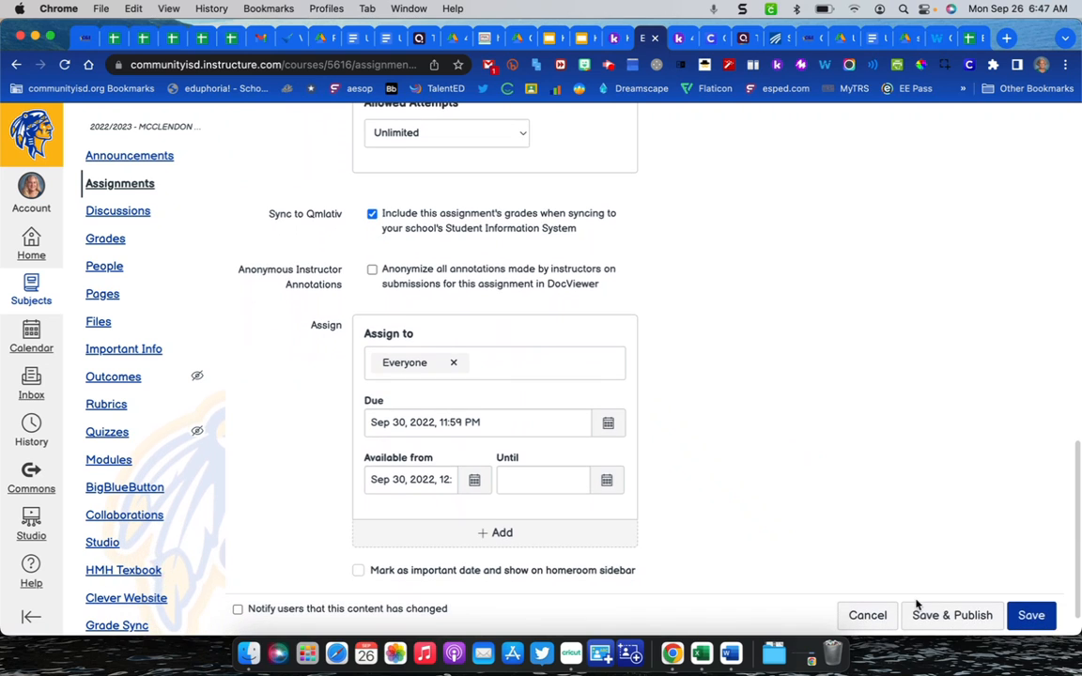
click(930, 614)
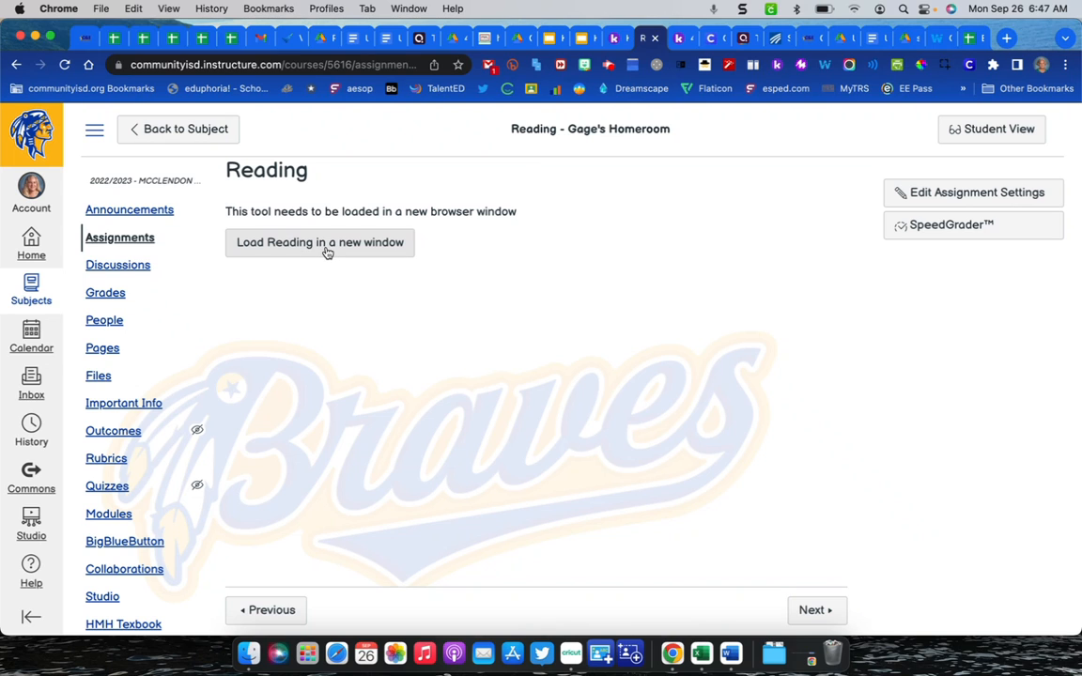
- Switch to the Kami browser tab showing 4.5(1).pdf and examine the reading passage and its questions
click(682, 40)
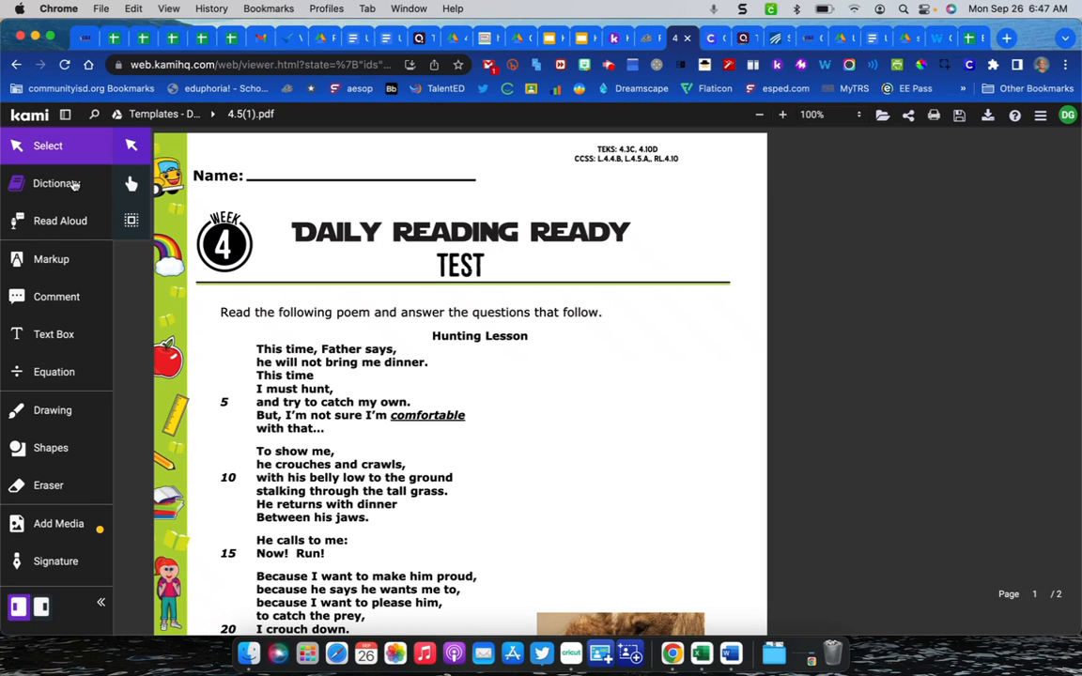
scroll(487, 415, down, 5)
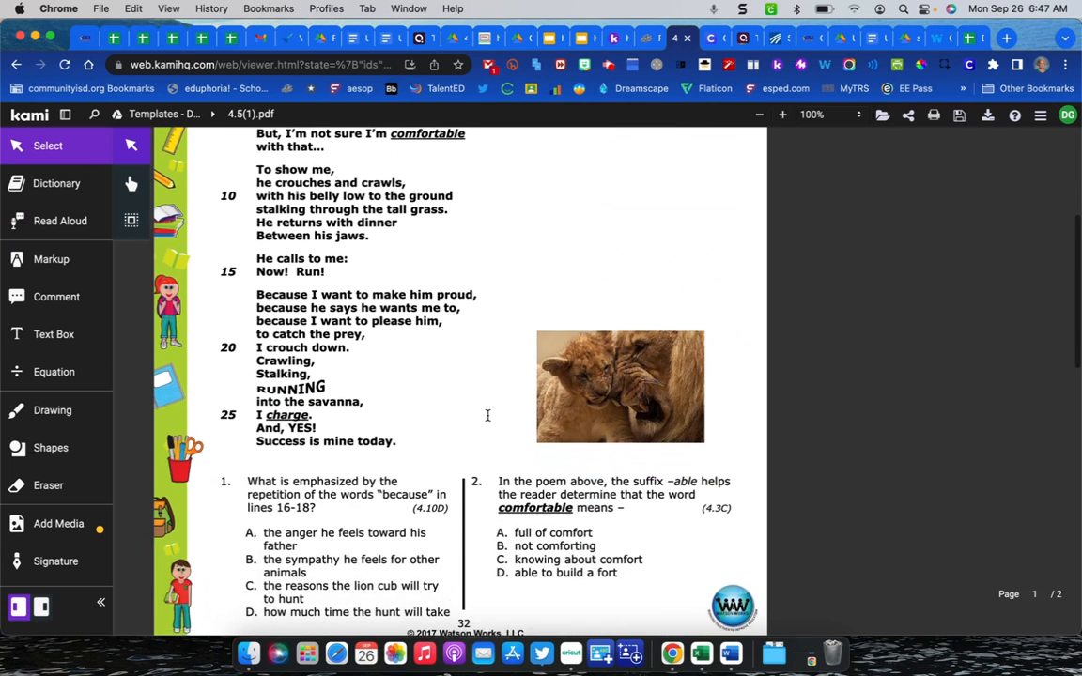
- Look up the underlined word "charge" in line 25 of the poem with the Dictionary tool
scroll(473, 413, up, 3)
click(60, 191)
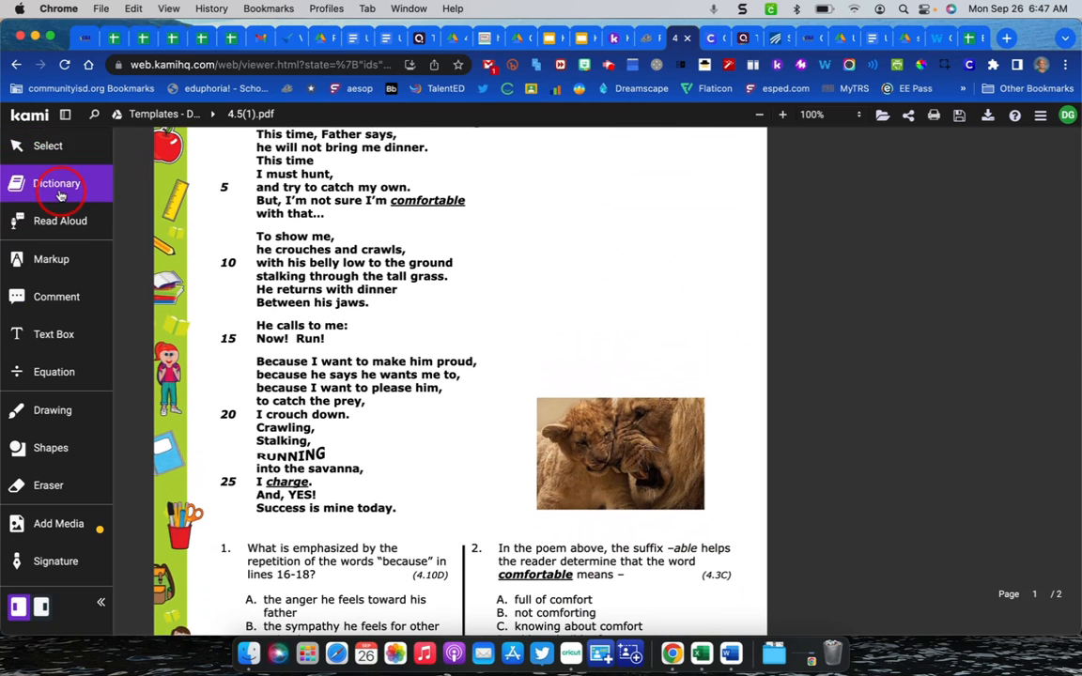
double_click(285, 482)
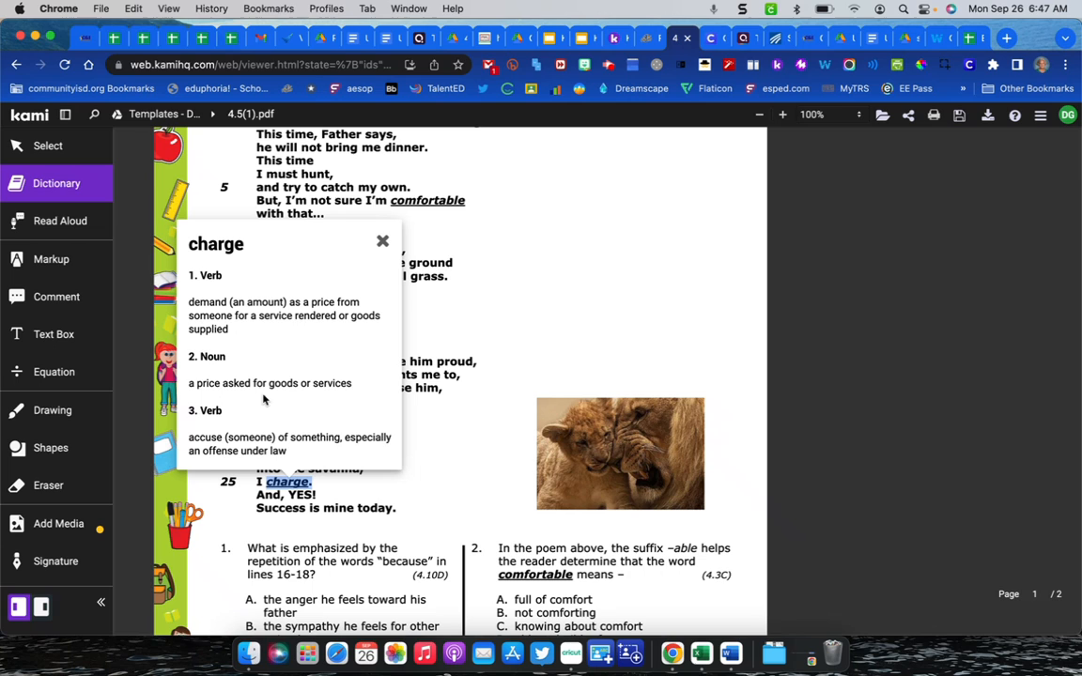
- Start Read Aloud playback of the document with the Alex voice and stop it
click(66, 221)
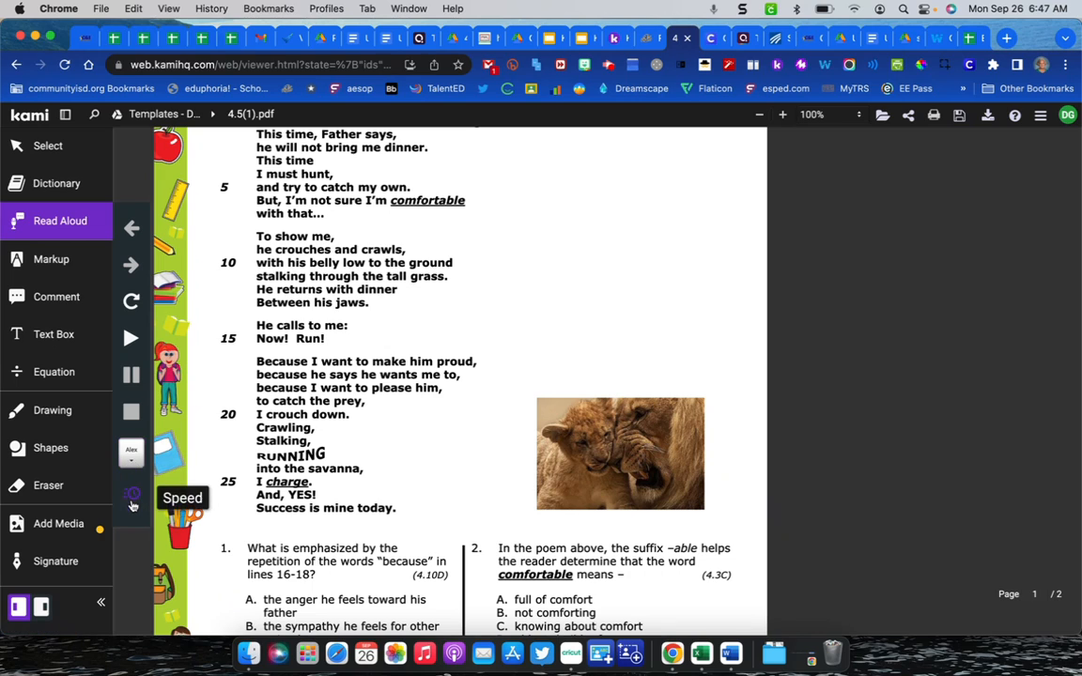
click(132, 345)
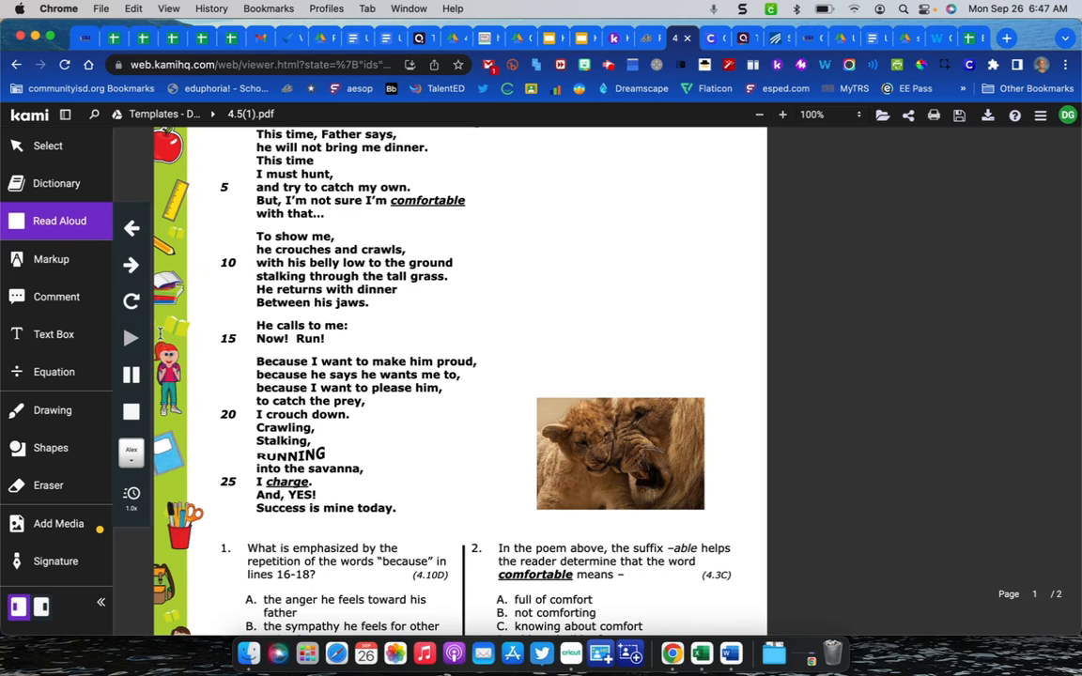
click(137, 417)
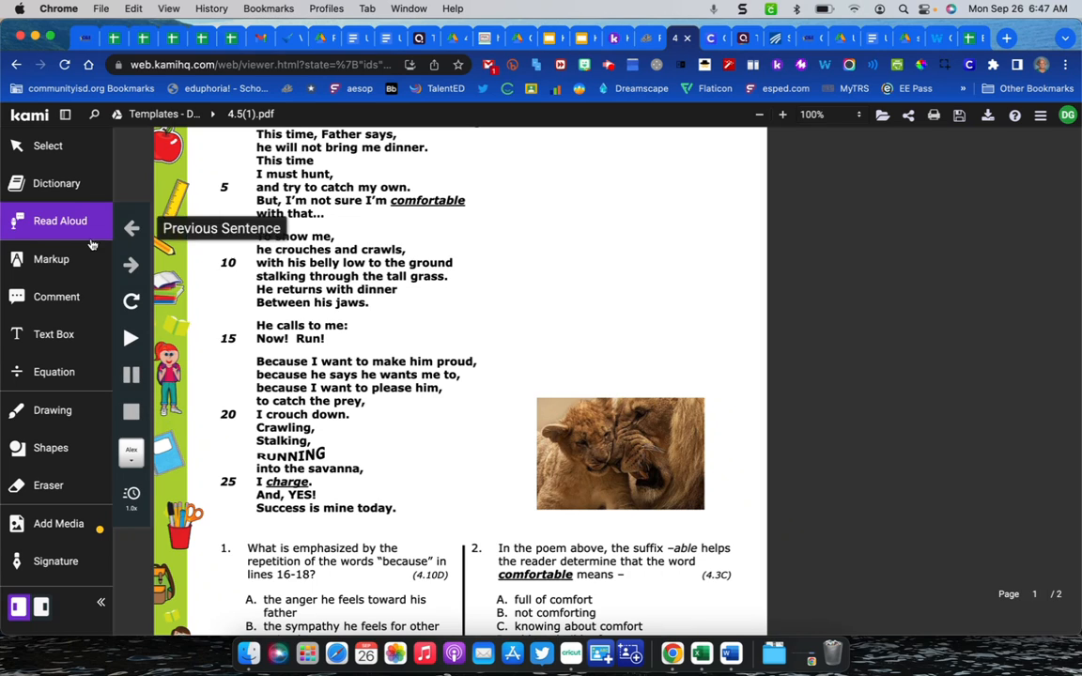
- View the Markup options, and place a text comment beside the word "comfortable" in the poem and delete it
click(47, 263)
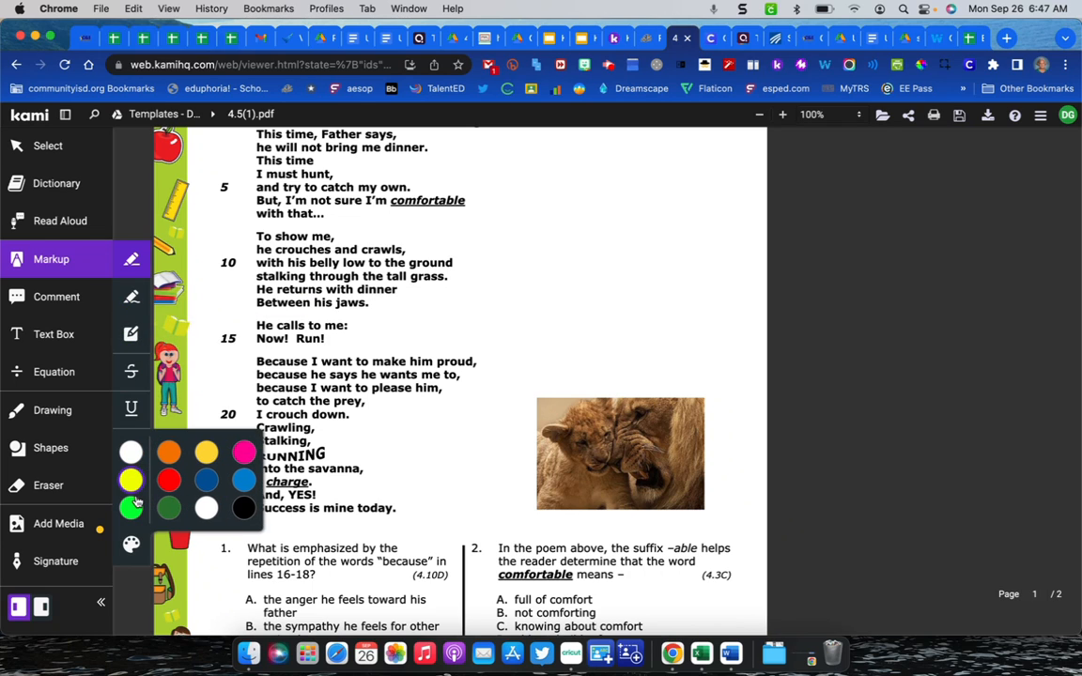
click(49, 299)
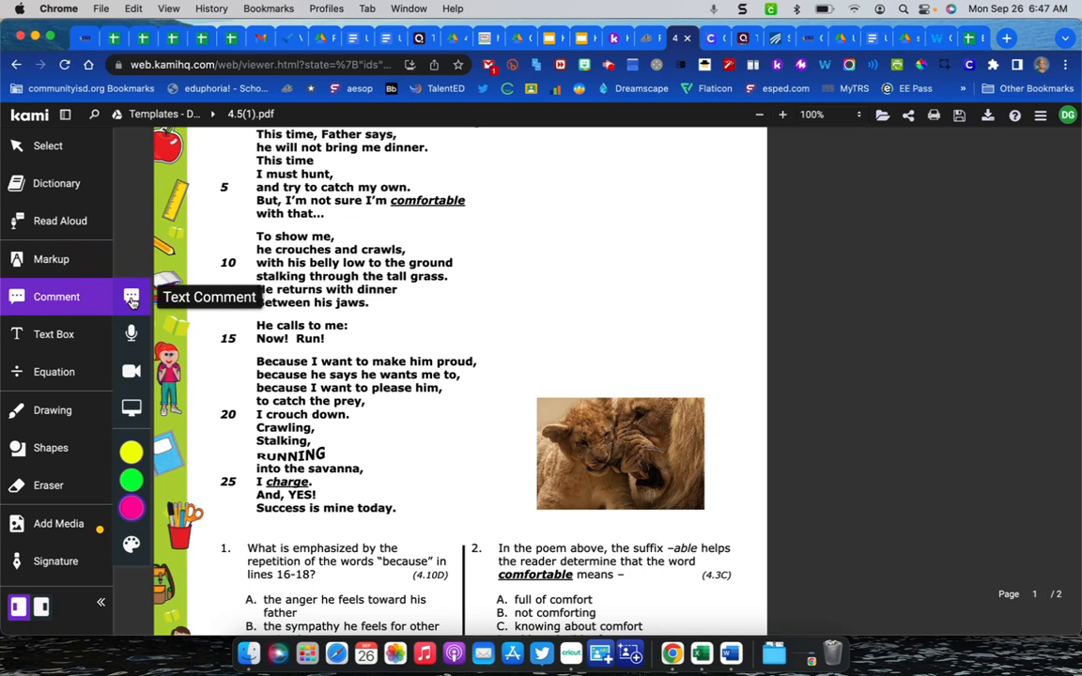
click(487, 201)
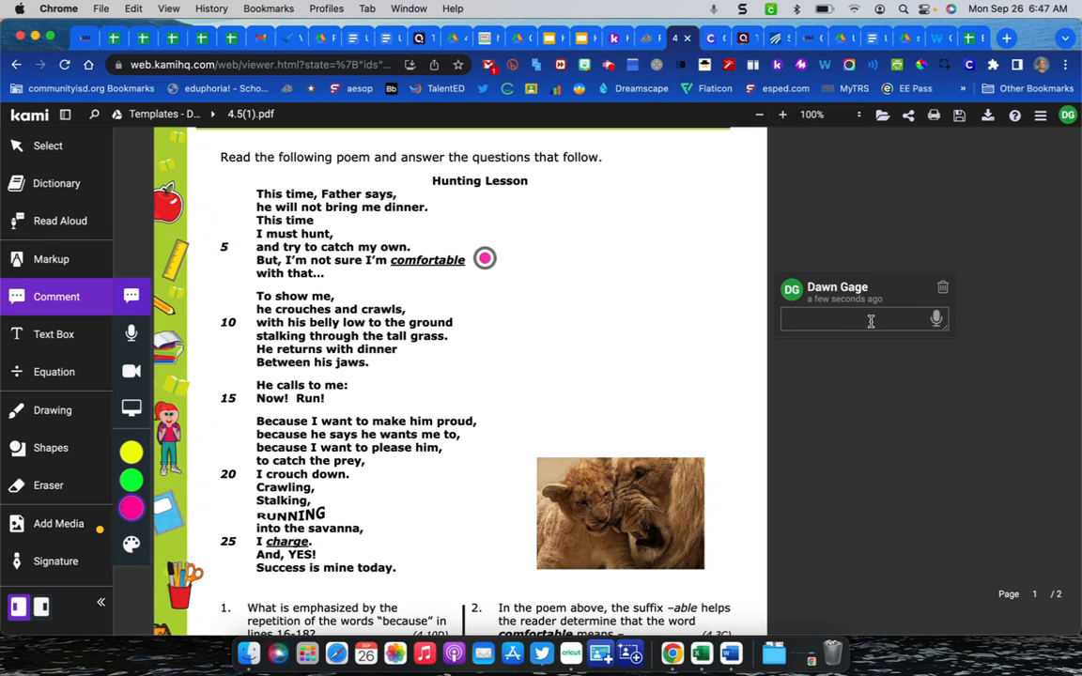
click(947, 296)
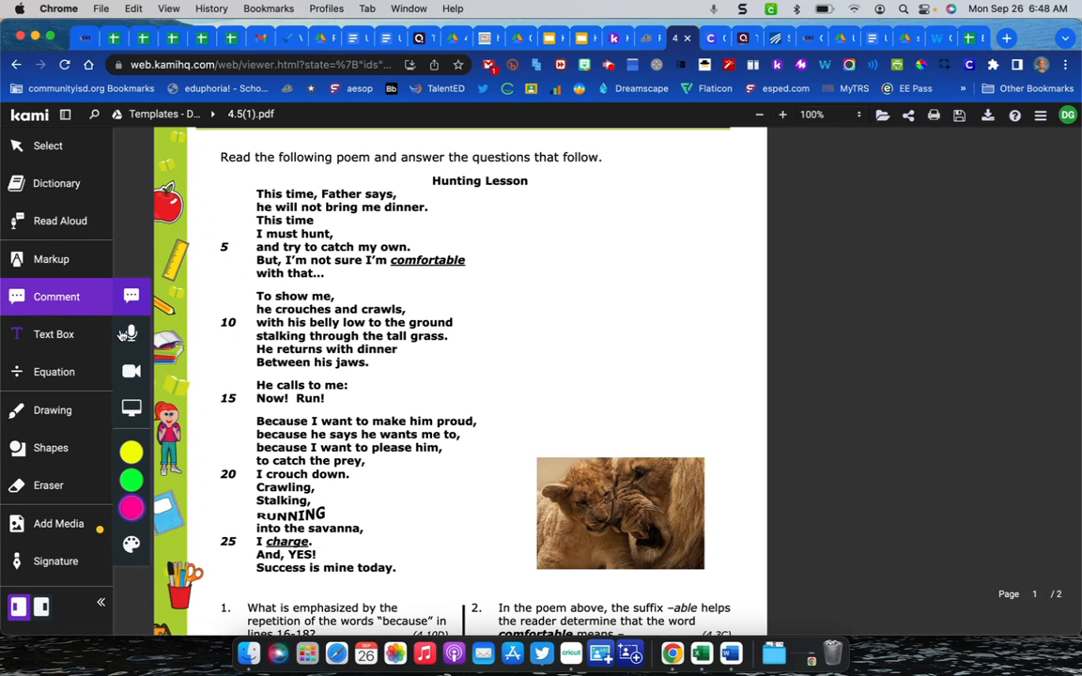
- Try the audio comment tool, and place an empty size-18 text box beside line 5 of the poem and leave it
click(131, 334)
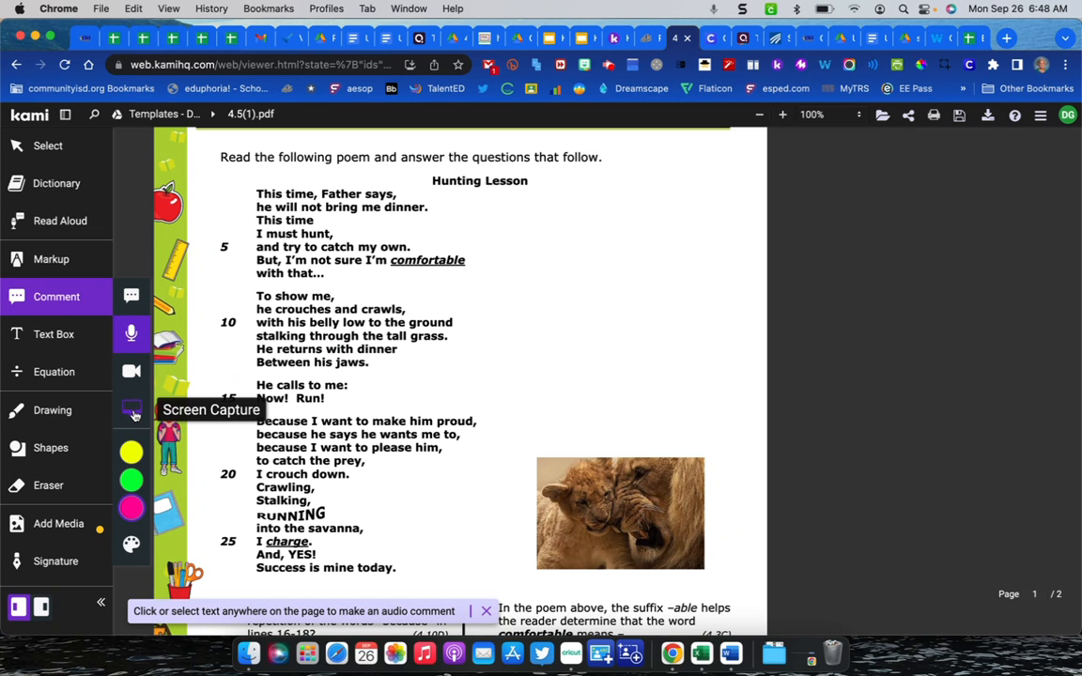
mouse_move(124, 451)
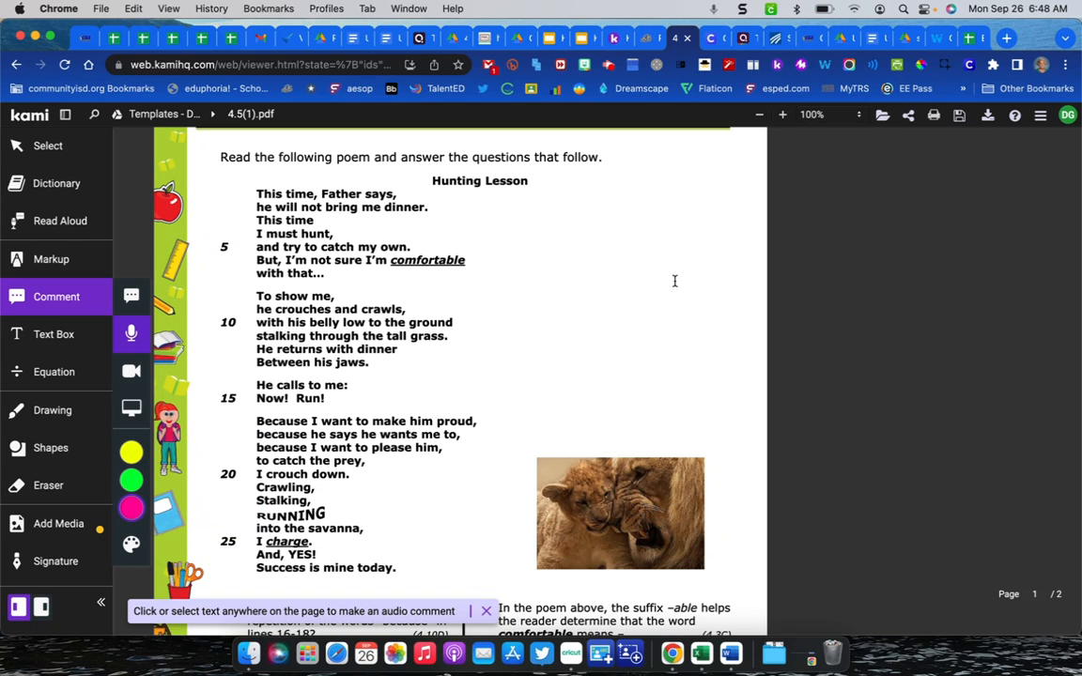
click(45, 333)
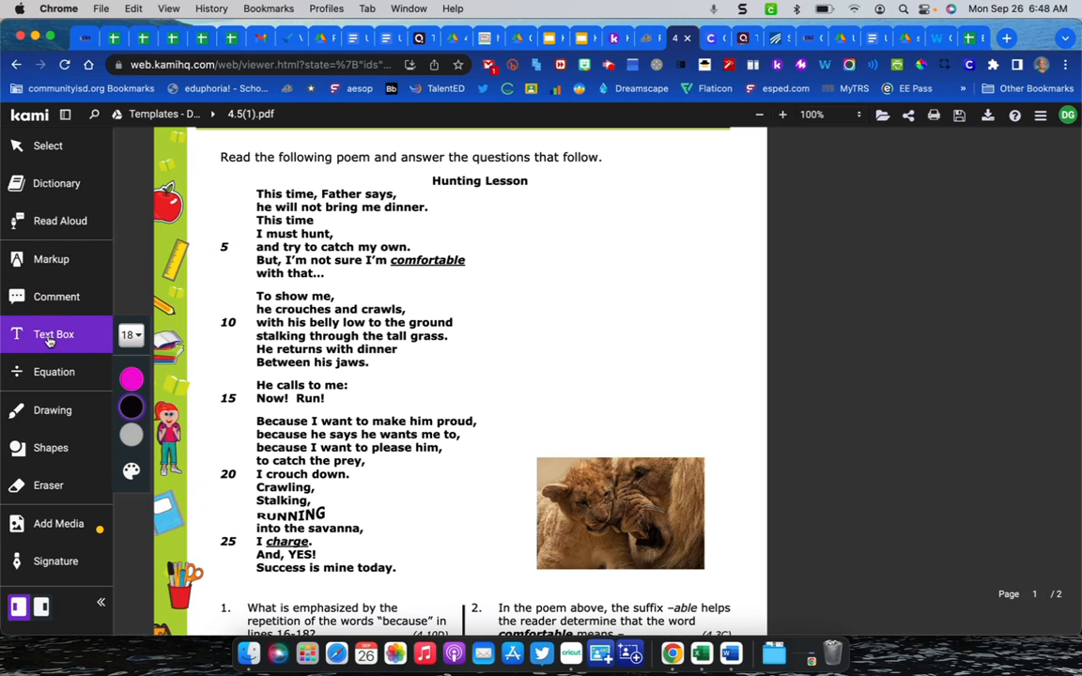
click(524, 243)
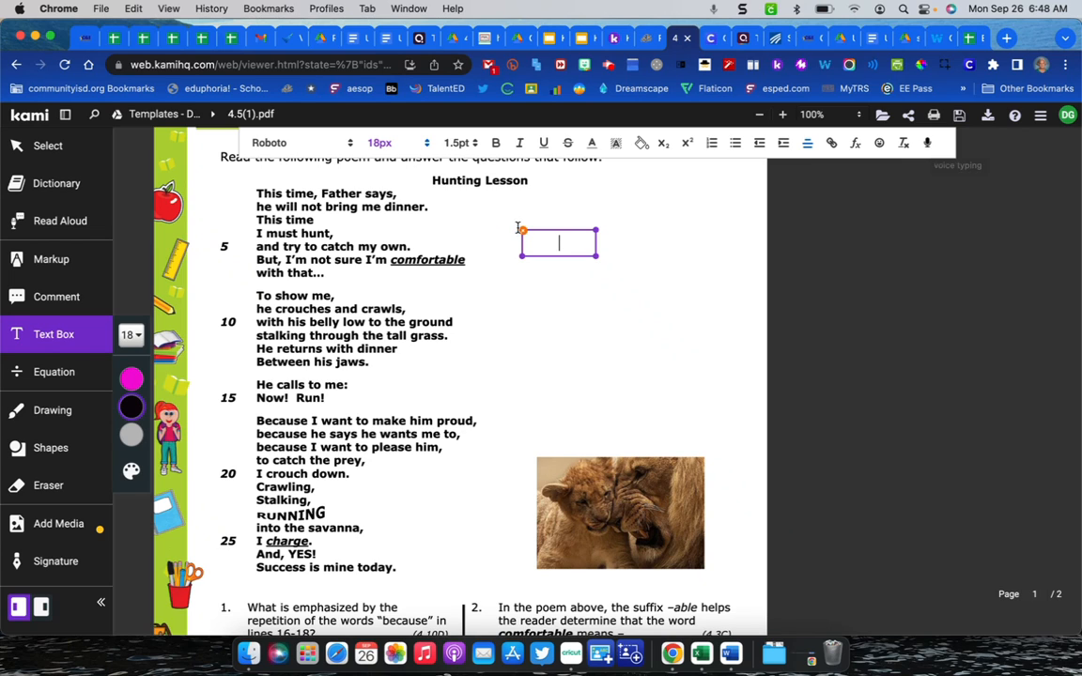
key(Escape)
- Examine the math and music symbols offered by the Equation tool
click(26, 377)
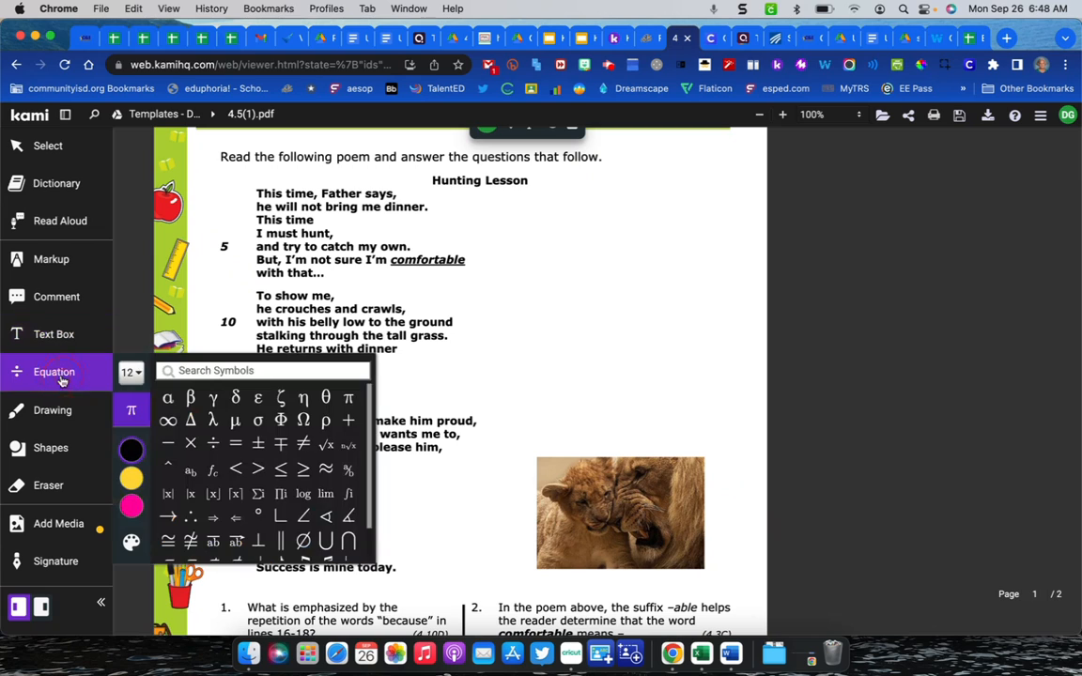
scroll(235, 492, down, 2)
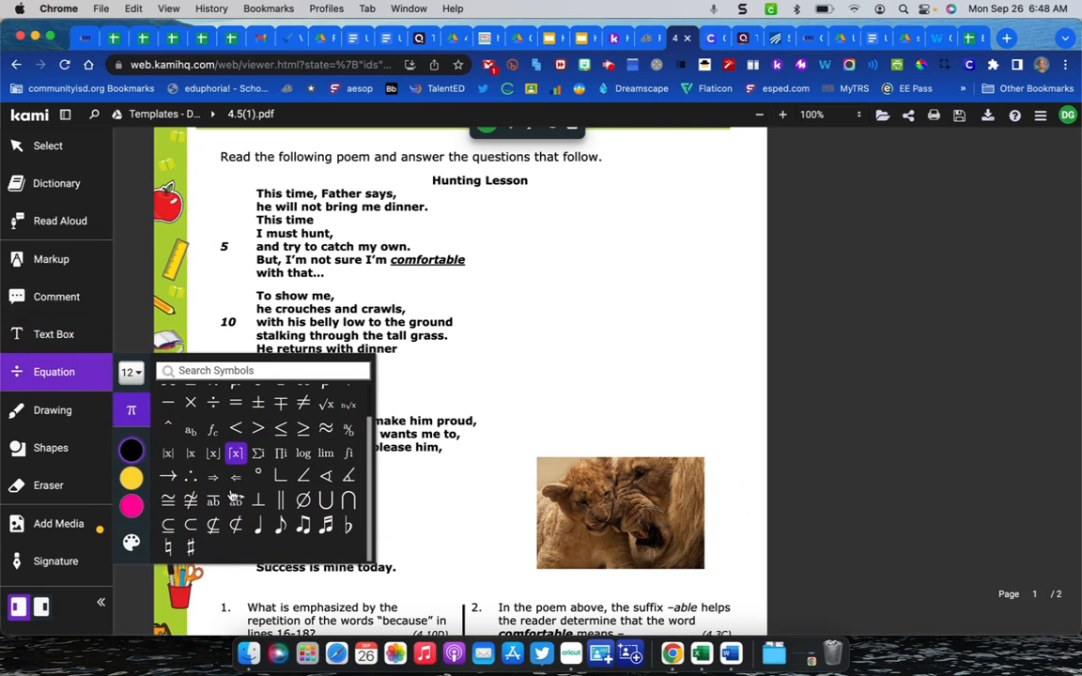
scroll(246, 503, up, 3)
scroll(310, 536, down, 2)
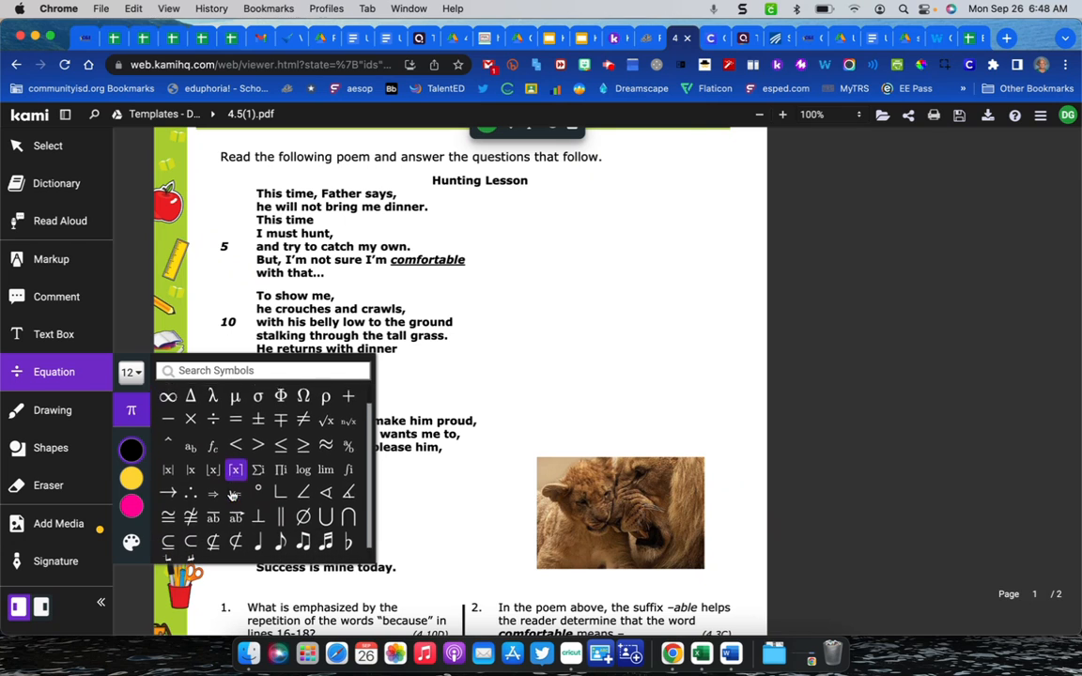
scroll(255, 441, up, 1)
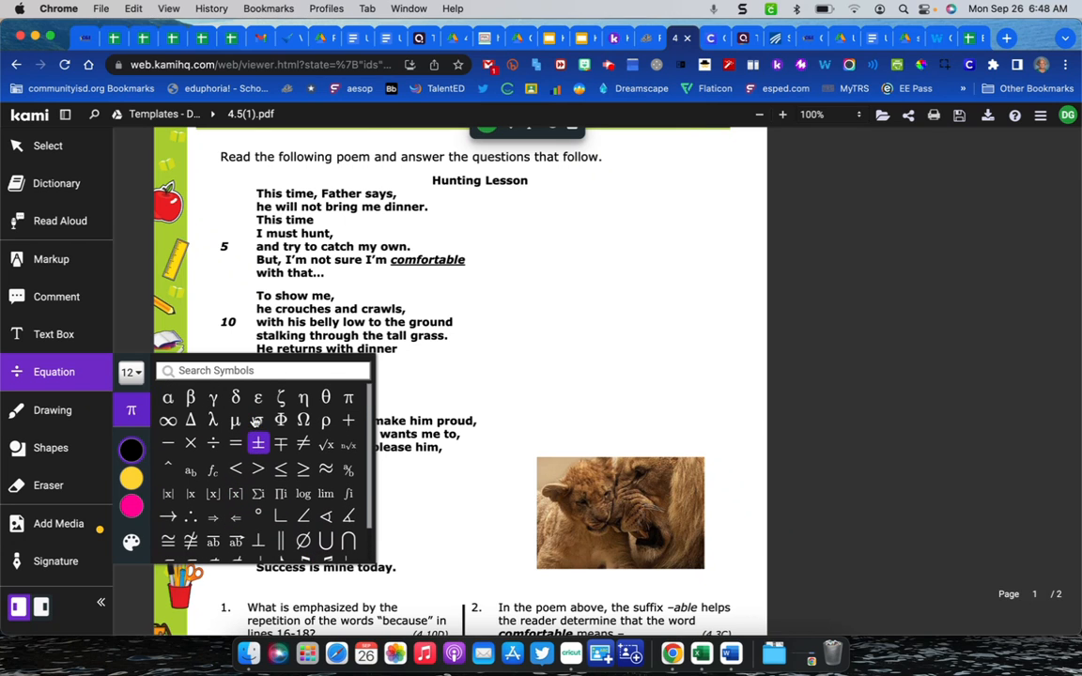
- Examine the Drawing tool's line thickness and colour choices
click(54, 414)
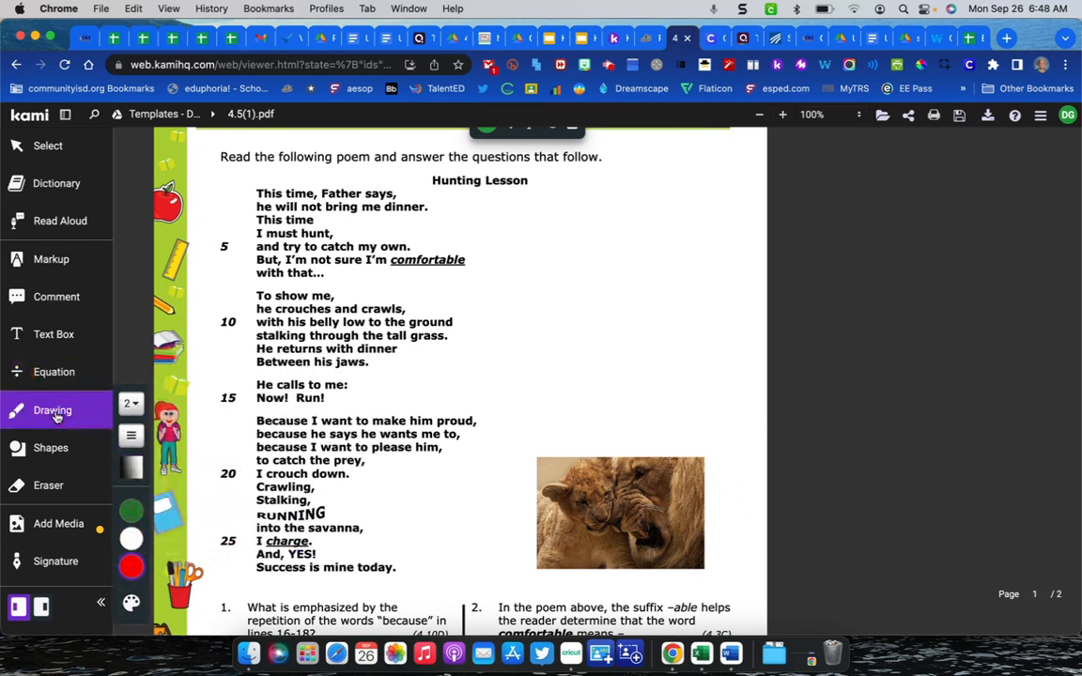
click(132, 404)
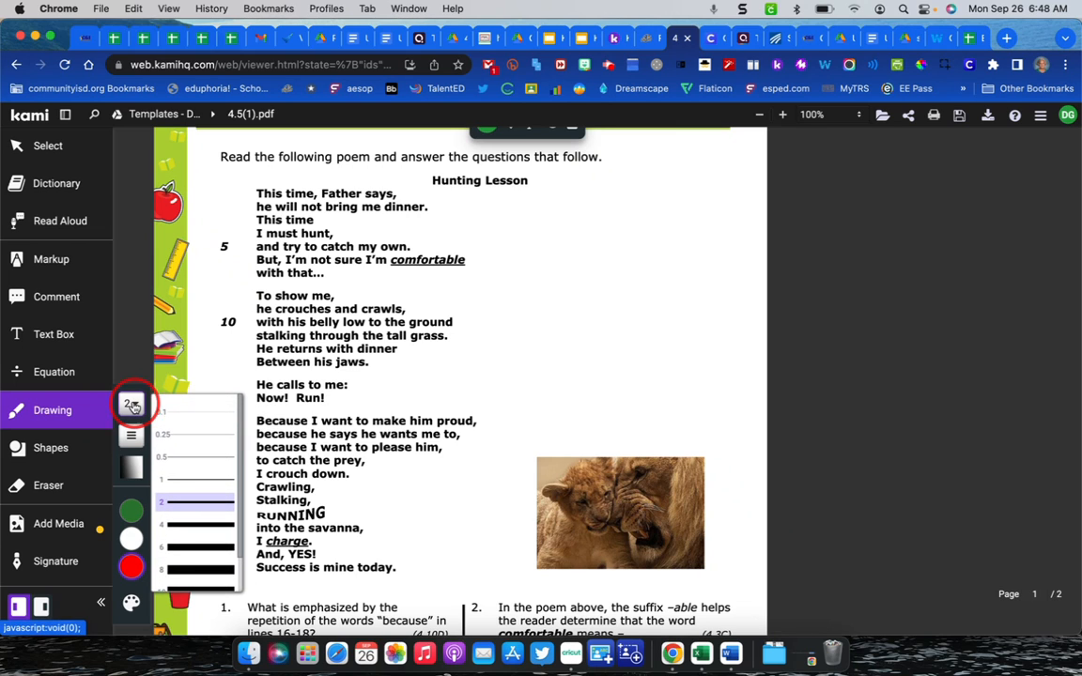
click(133, 403)
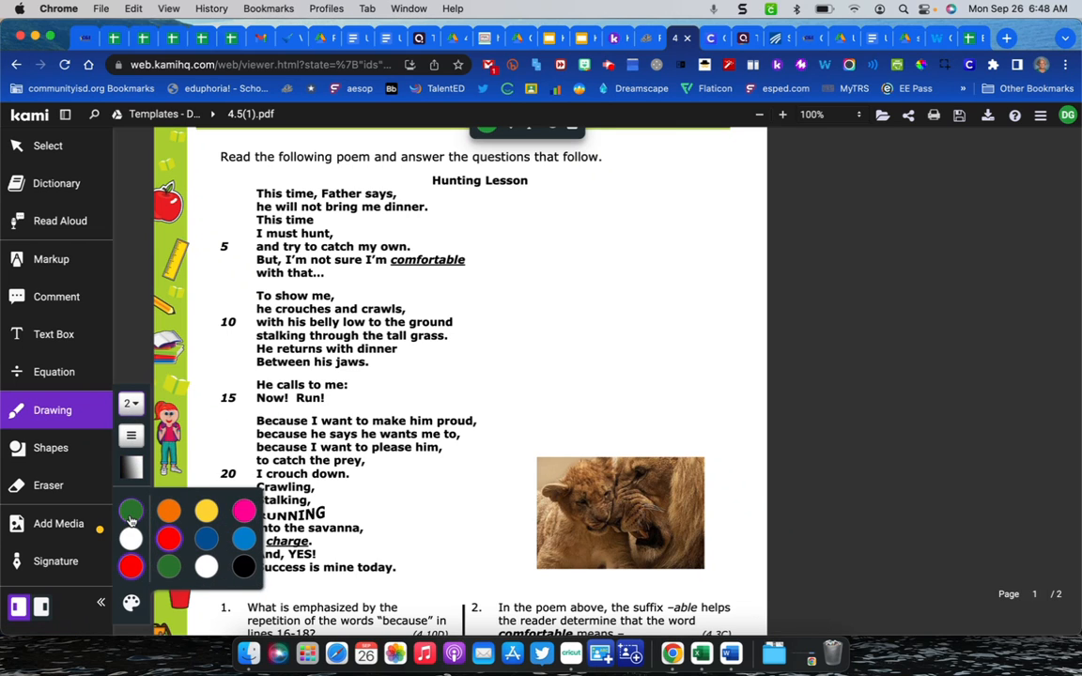
- Examine the options of the Shapes, Eraser and Add Media tools, and return to Read Aloud
click(52, 448)
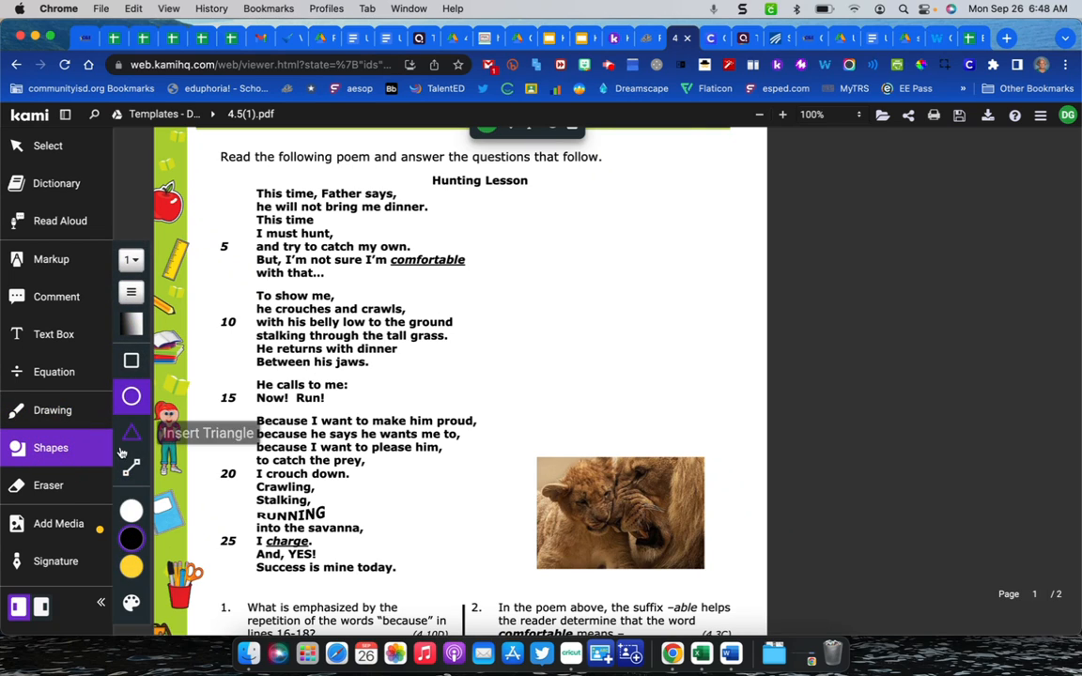
click(55, 490)
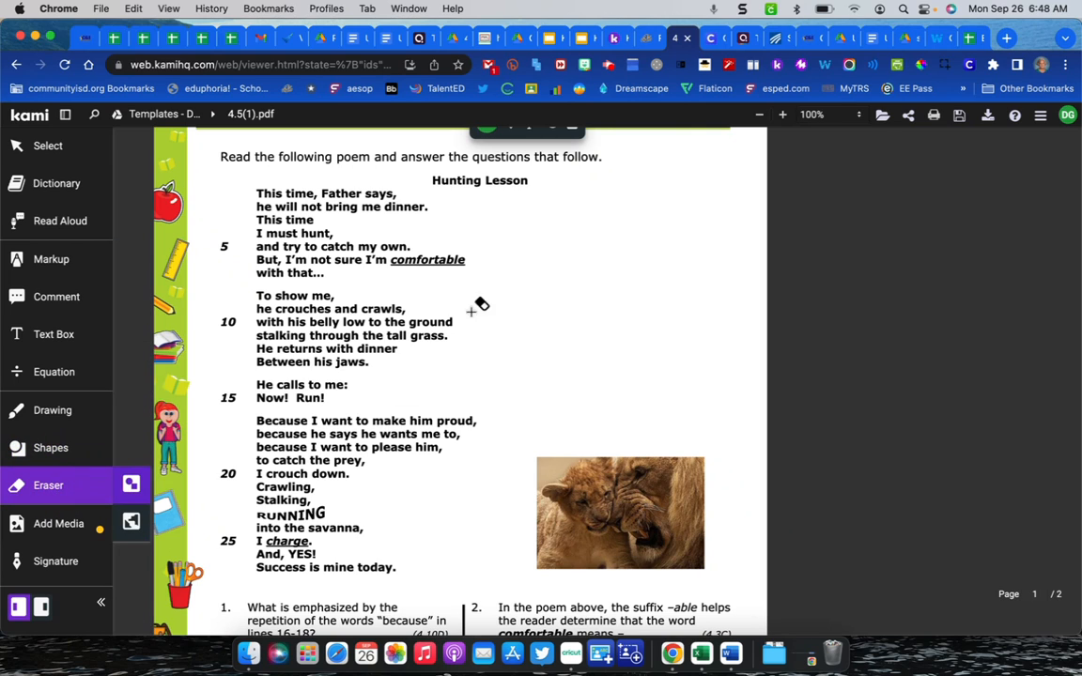
click(60, 531)
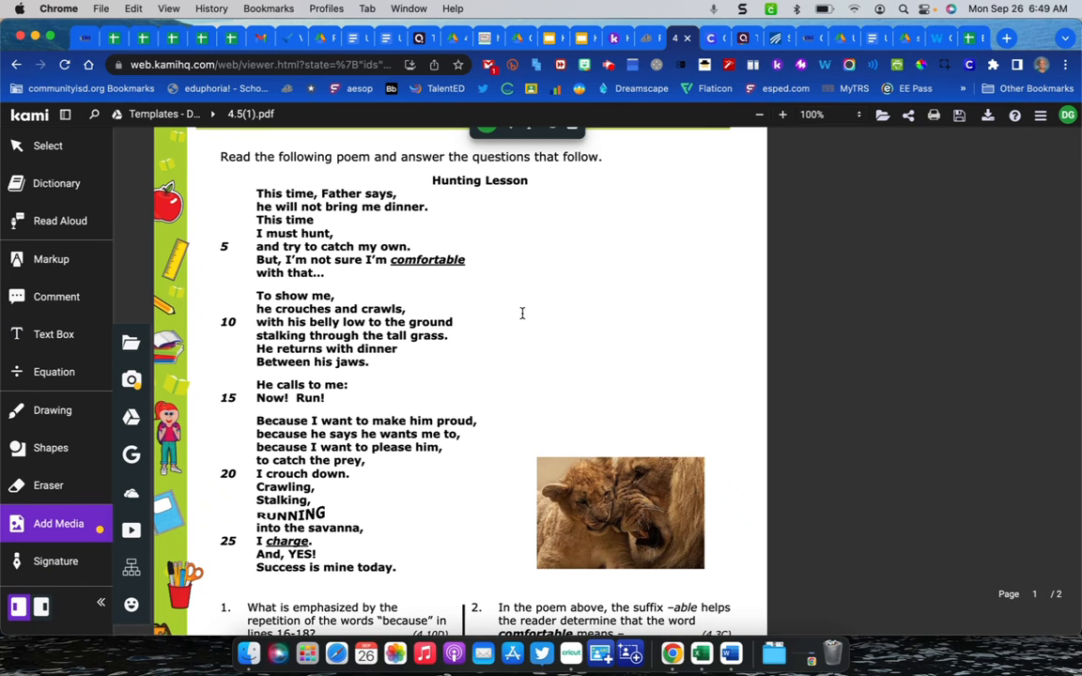
click(73, 222)
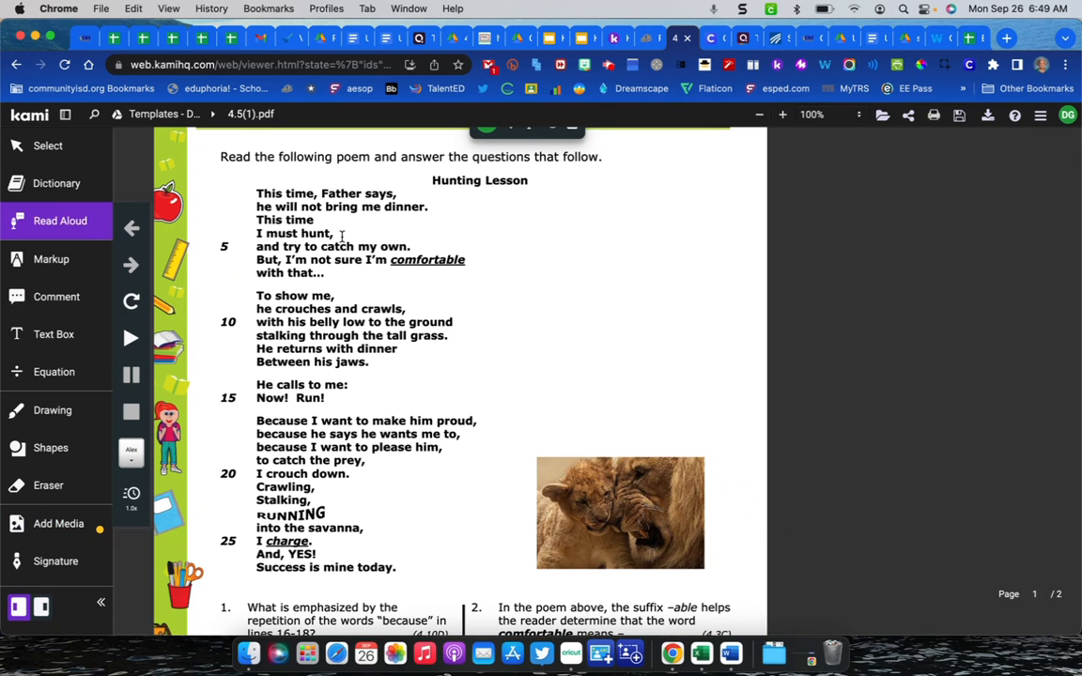
- Look through the Kami document options and set the page zoom to 90%
click(1041, 116)
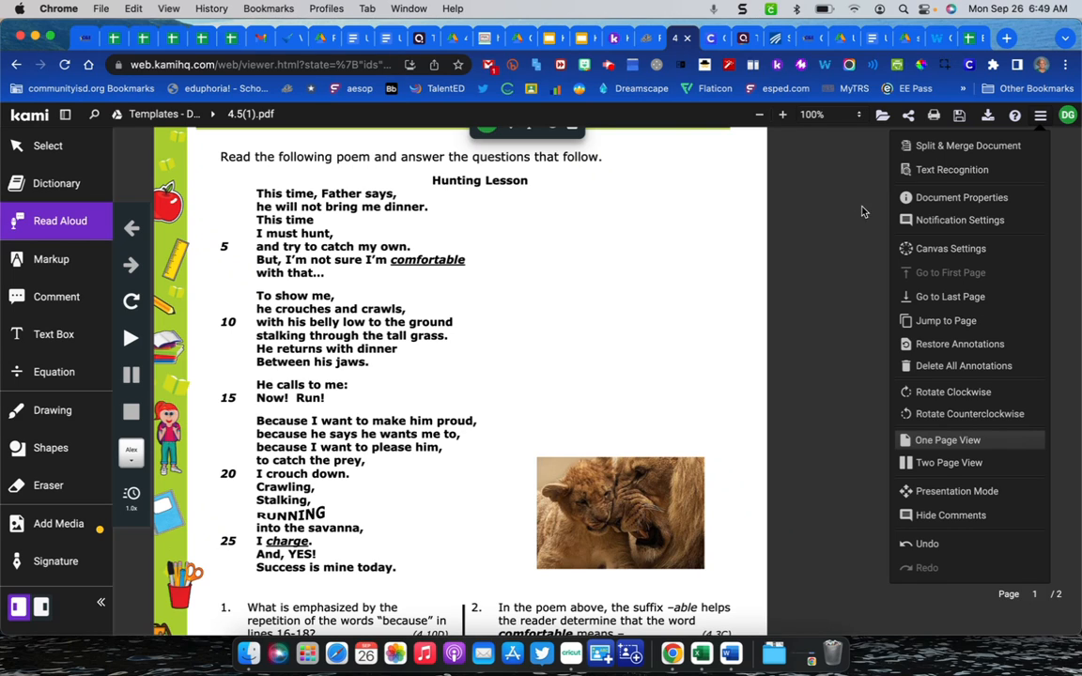
click(1039, 114)
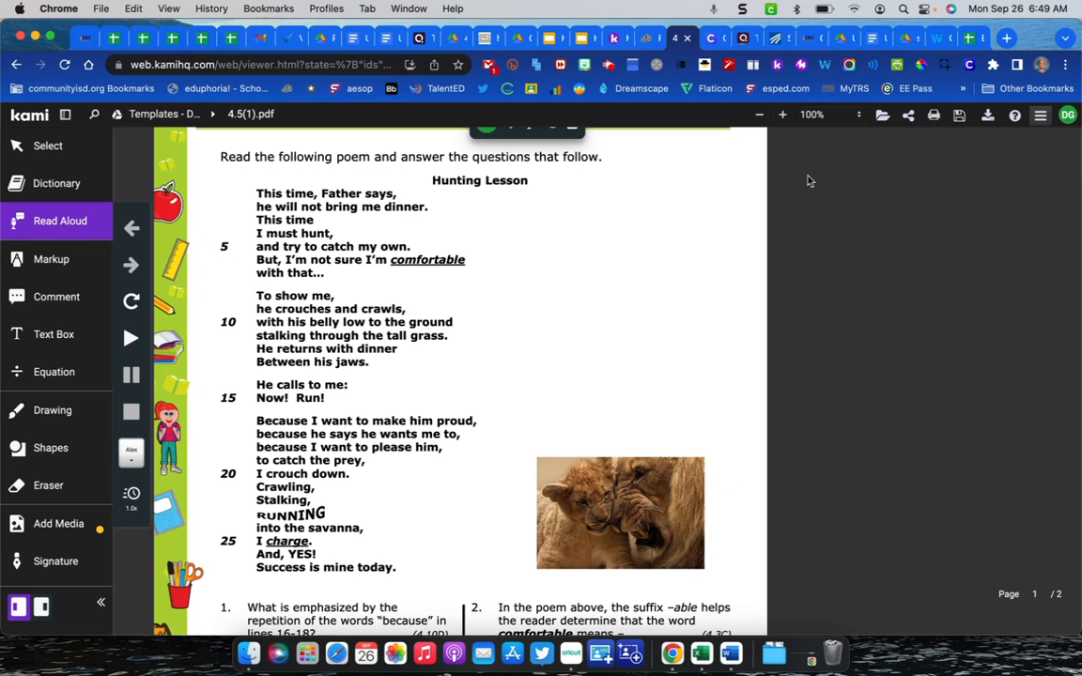
click(782, 115)
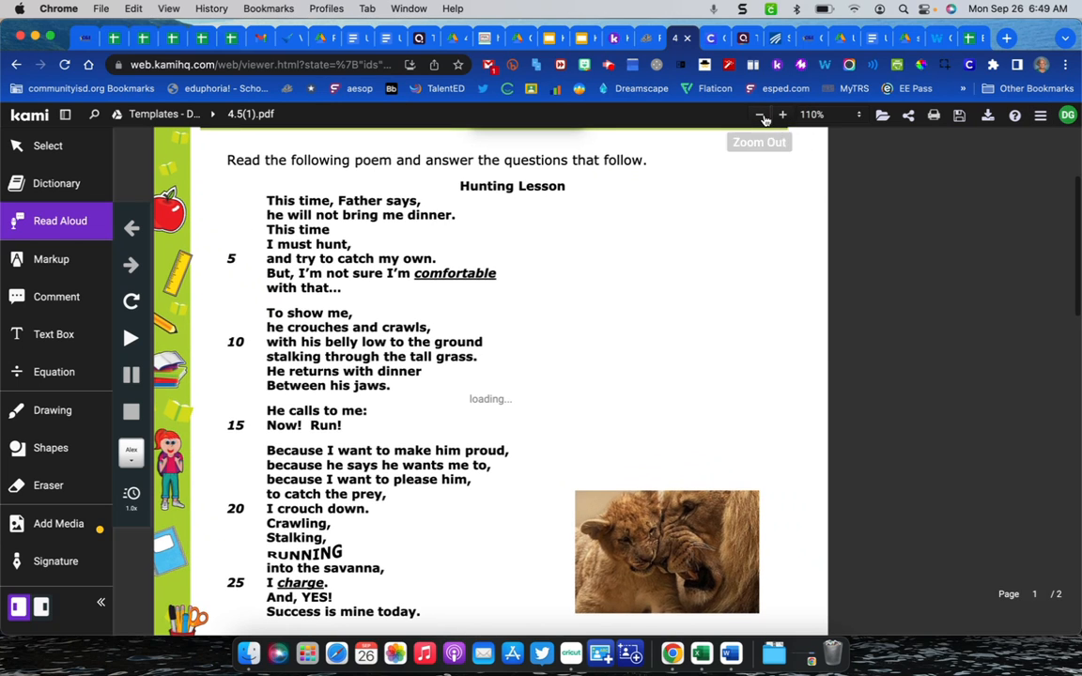
click(763, 116)
click(762, 116)
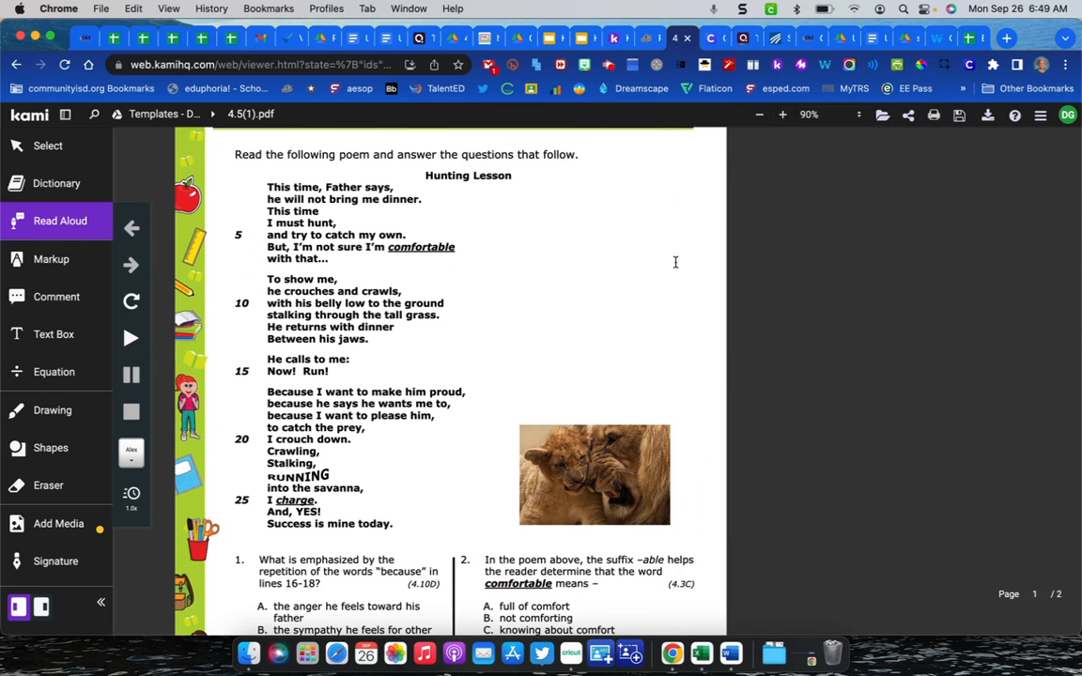
scroll(675, 262, up, 3)
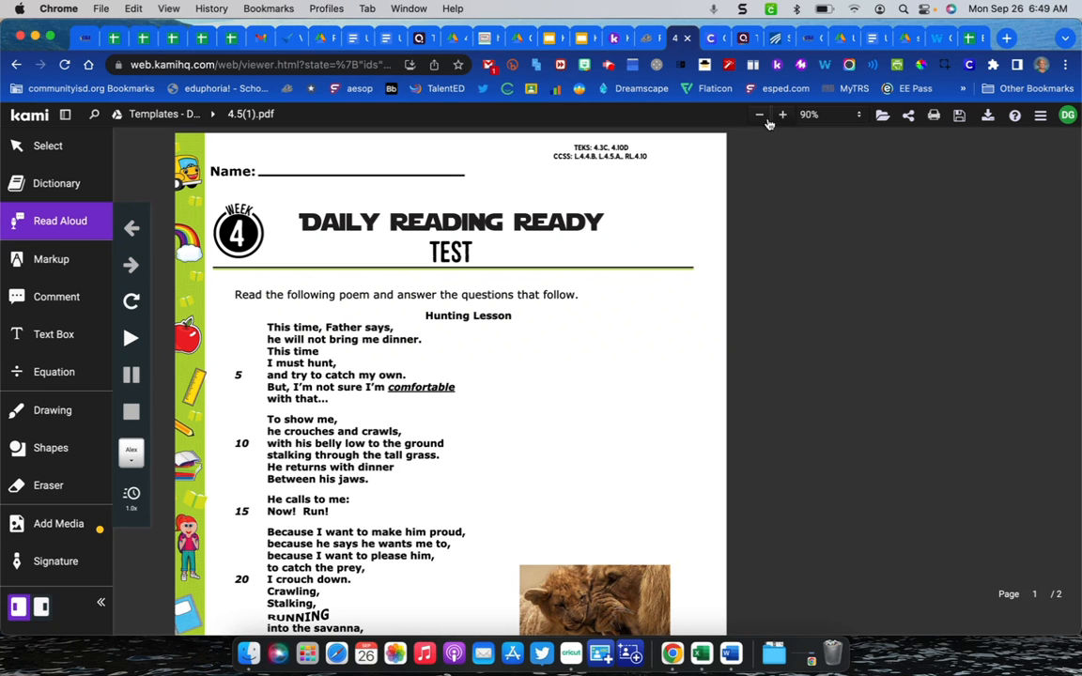
- Switch to the Google Slides presentation tab showing the closing "Thank you!" slide
click(584, 39)
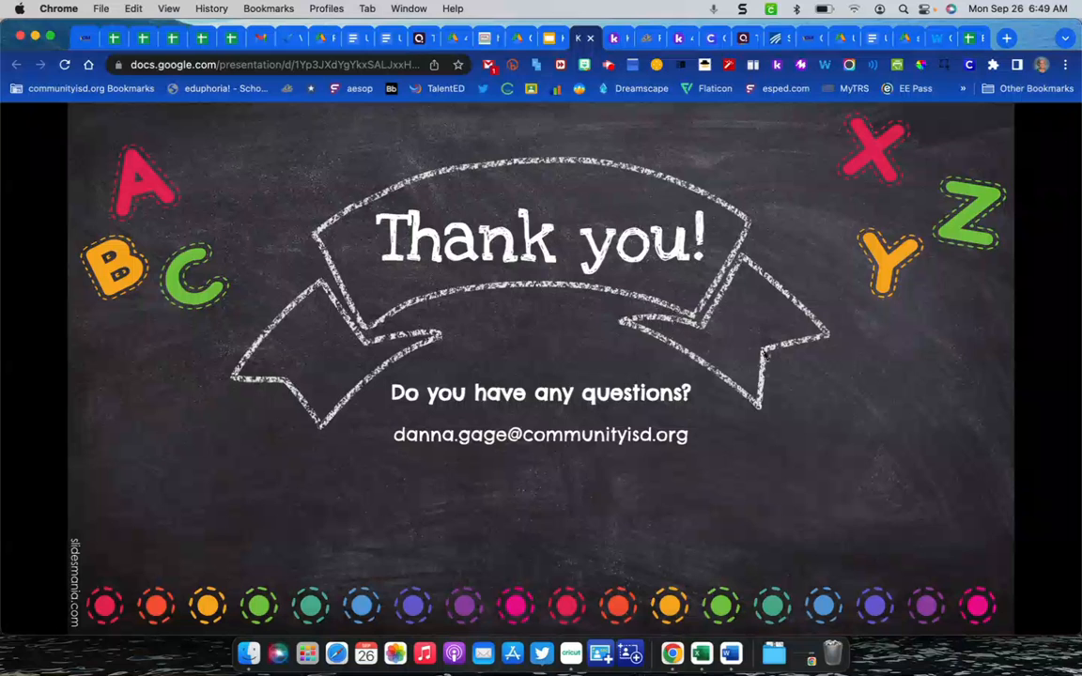